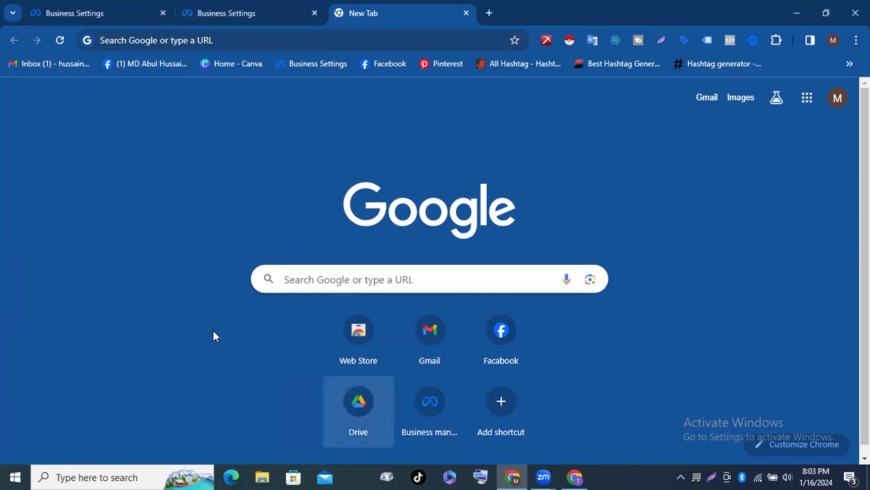
# Step: Focus the new tab's empty address bar so its recent-search dropdown appears
pyautogui.click(293, 276)
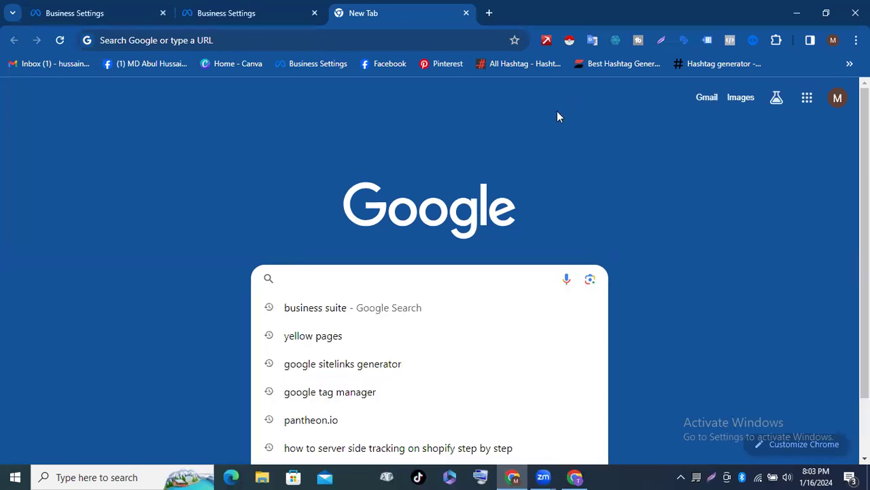
pyautogui.click(556, 111)
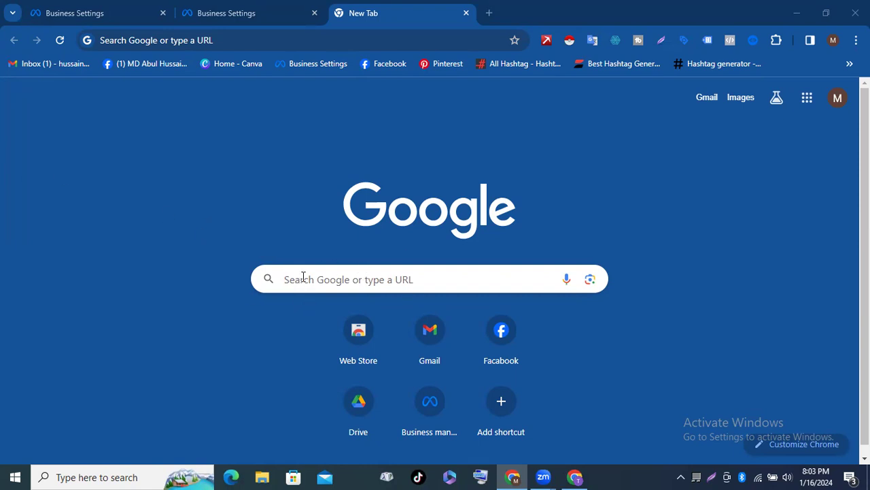
pyautogui.click(231, 39)
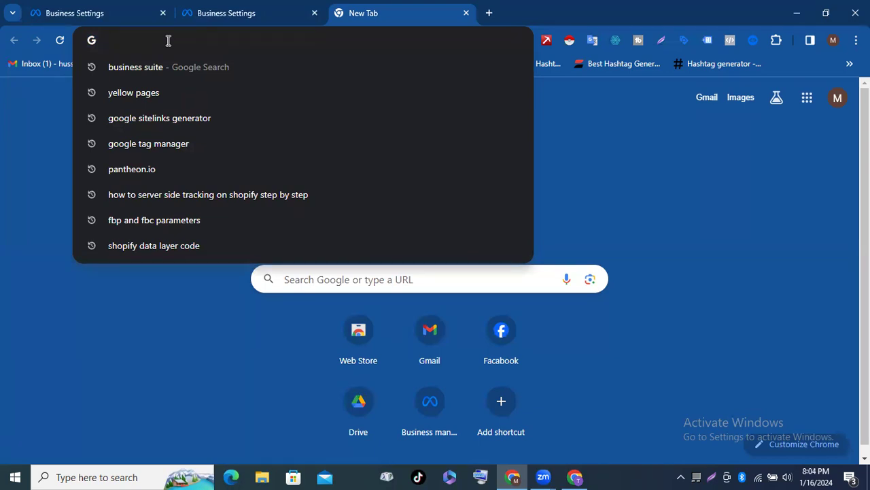
# Step: Enter business.facebook.com/overview in the address bar via the 'busi' autocomplete suggestion
pyautogui.write('f')
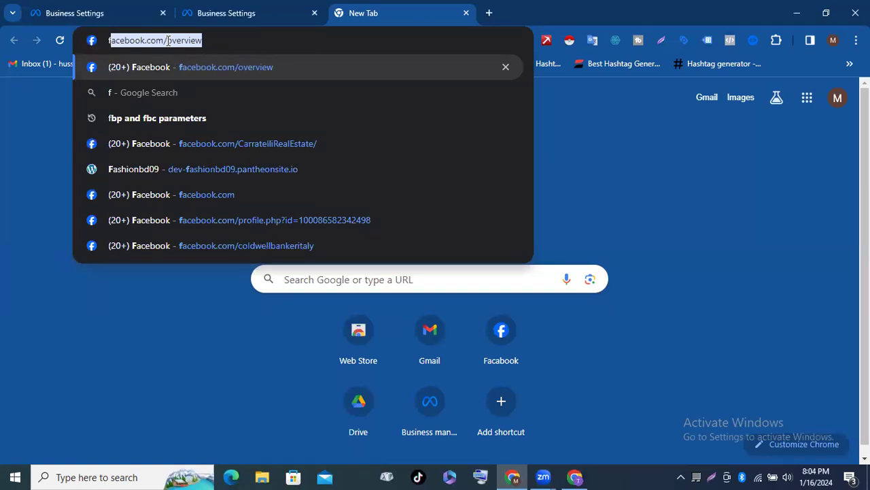
pyautogui.press('BackSpace')
pyautogui.press('BackSpace')
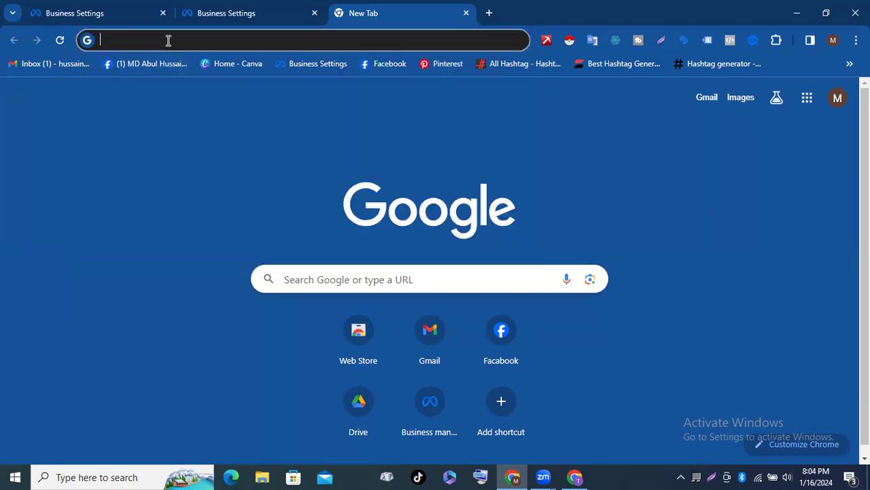
pyautogui.write('busi')
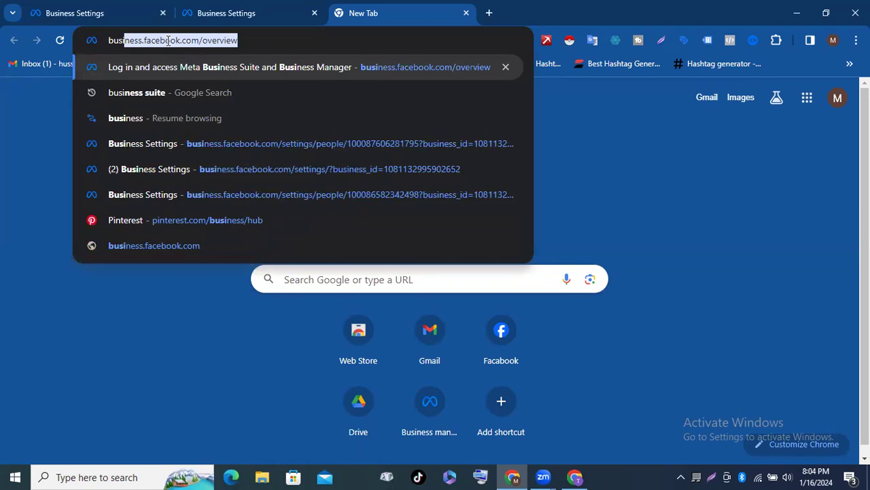
pyautogui.click(257, 38)
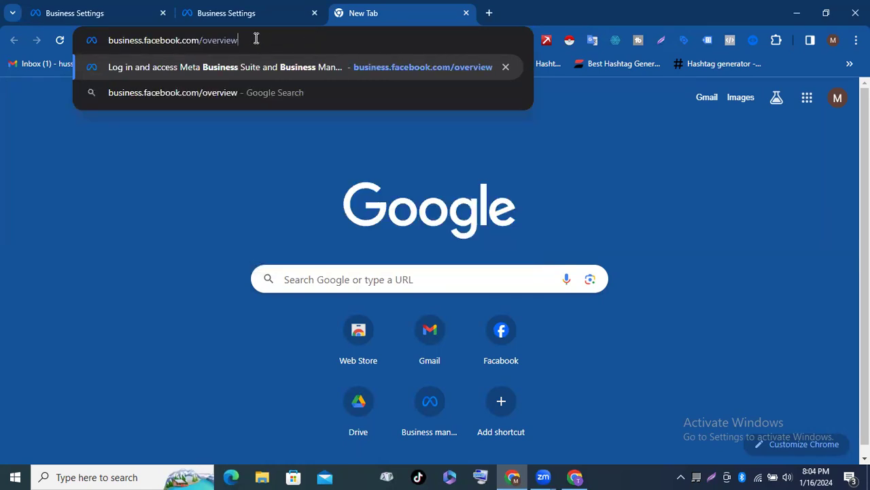
# Step: Load business.facebook.com/overview and start the Create an account form
pyautogui.press('Return')
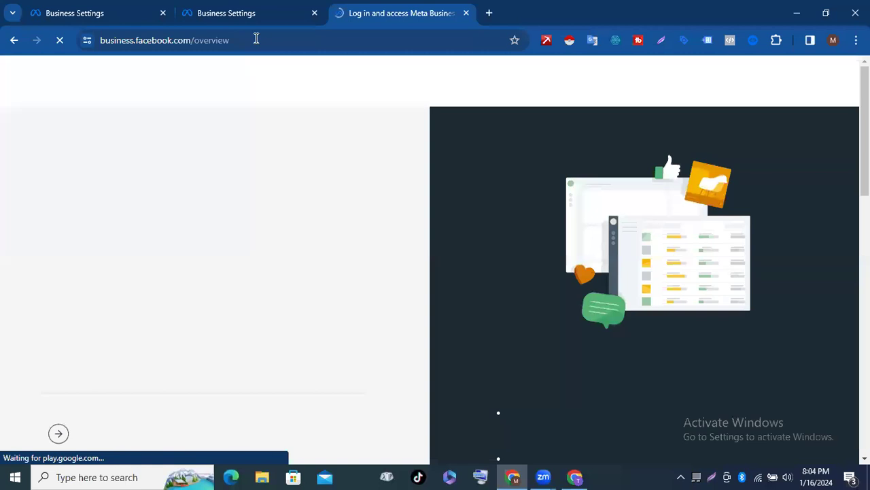
pyautogui.scroll(-3, 24, 190)
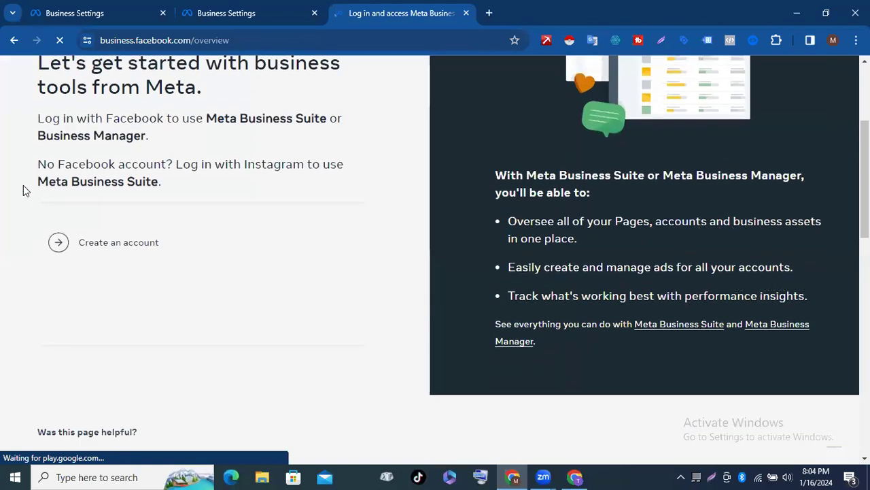
pyautogui.click(121, 241)
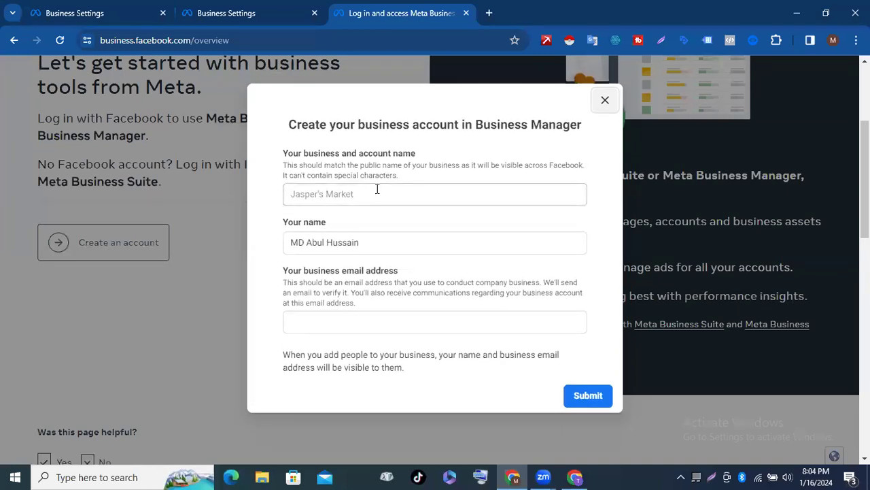
# Step: Review the business name, person's name and email fields, then close the form unsubmitted
pyautogui.click(377, 189)
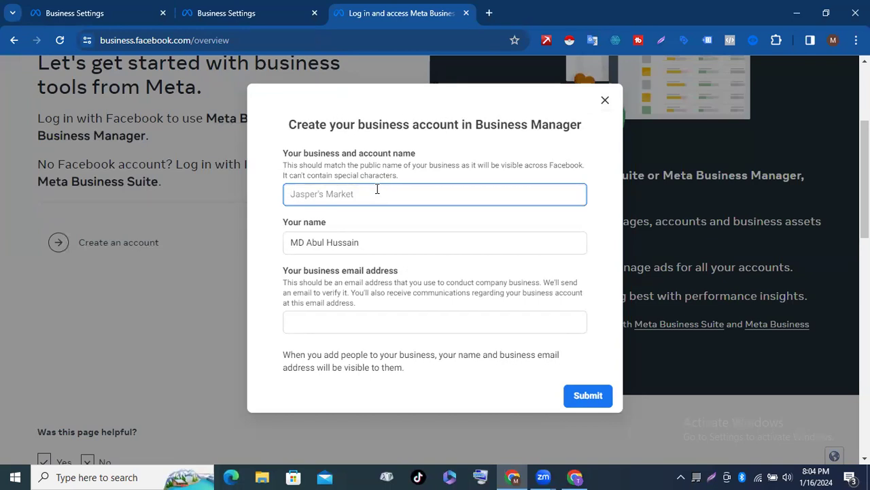
pyautogui.click(374, 238)
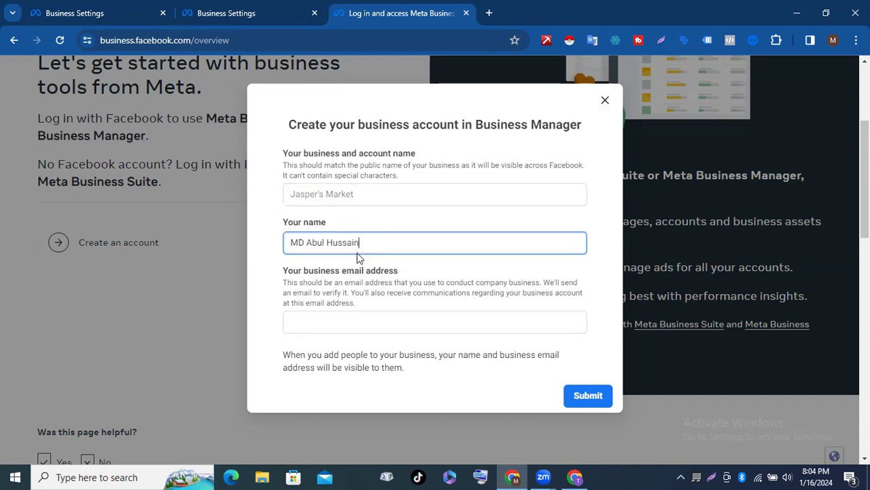
pyautogui.scroll(-1, 376, 242)
pyautogui.click(294, 324)
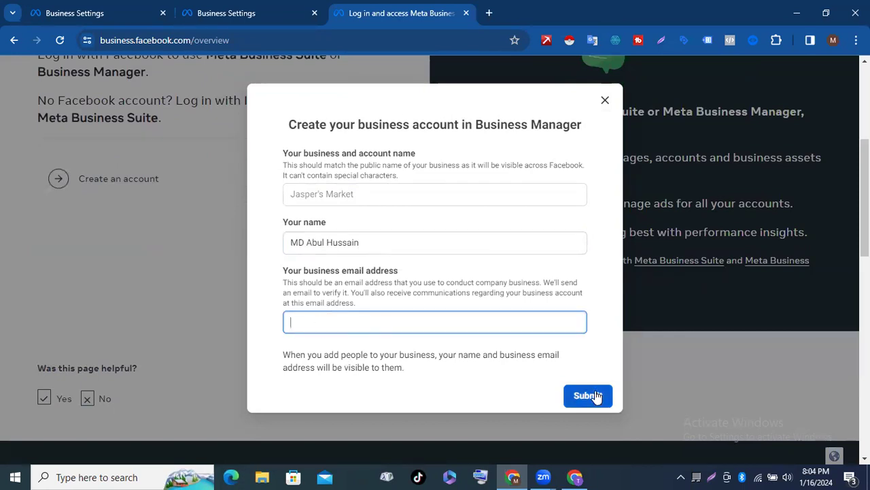
pyautogui.click(353, 191)
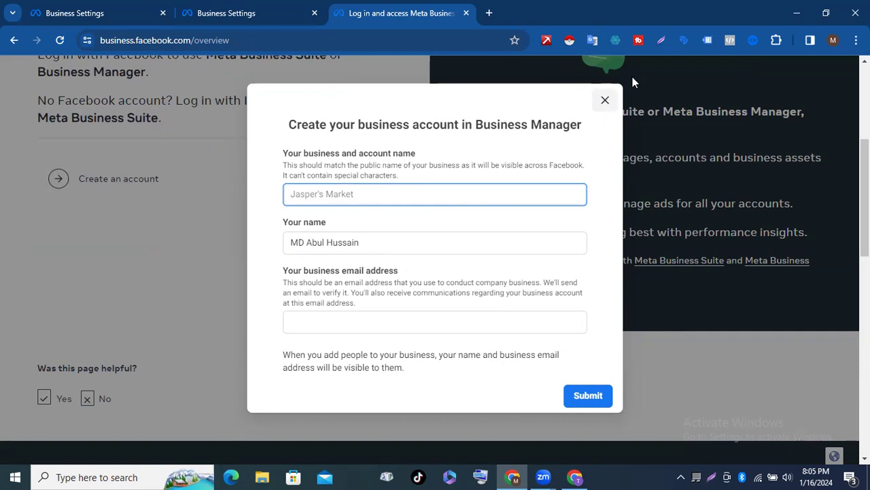
pyautogui.click(607, 100)
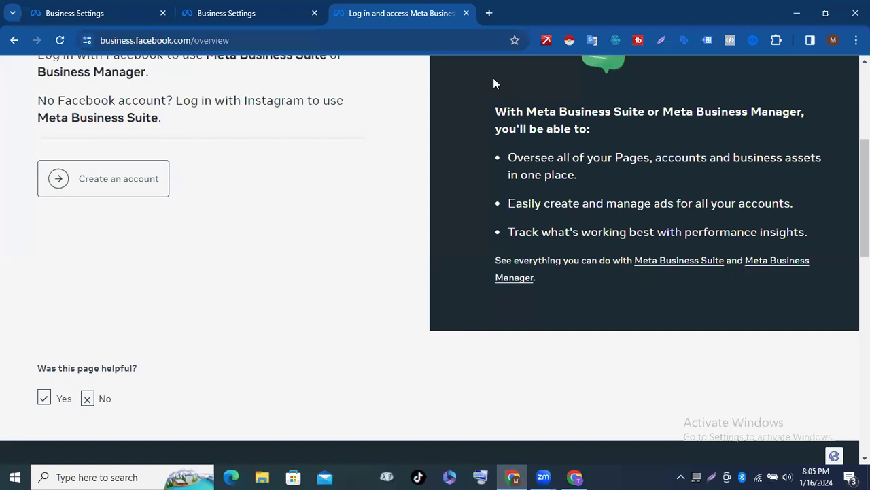
pyautogui.scroll(4, 323, 207)
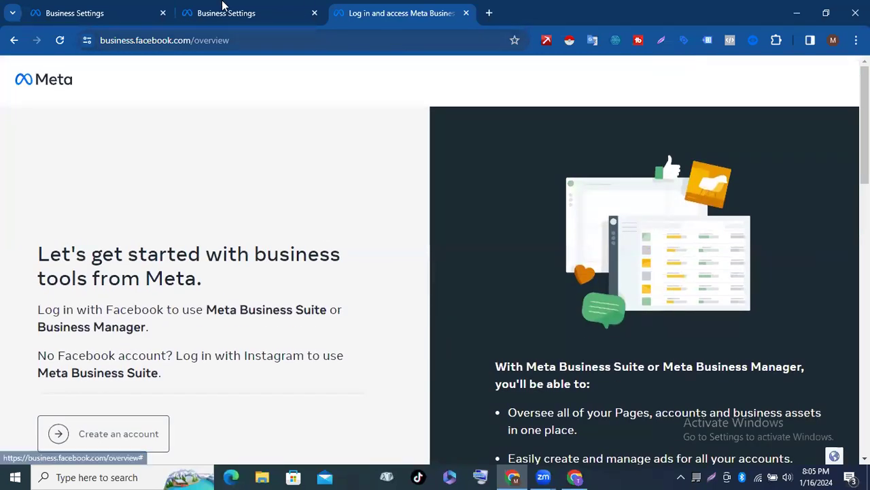
# Step: Search Google for 'business suite' in a fresh tab
pyautogui.click(489, 12)
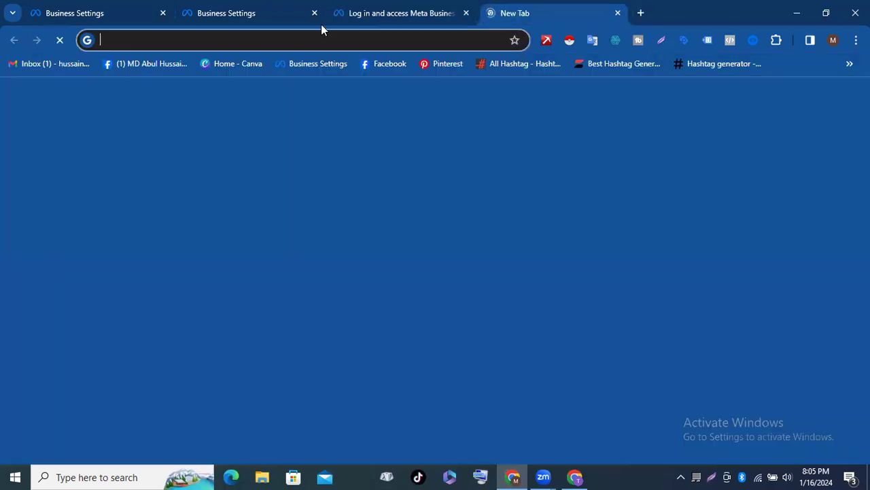
pyautogui.click(279, 40)
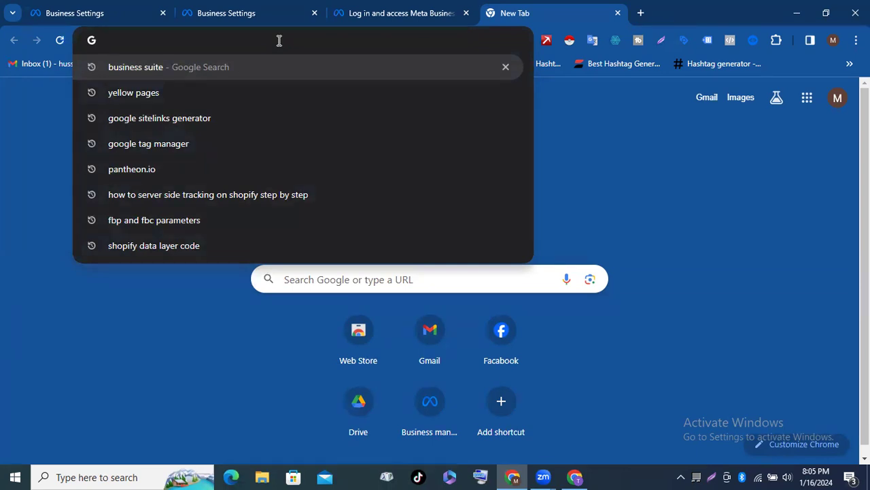
pyautogui.write('bus')
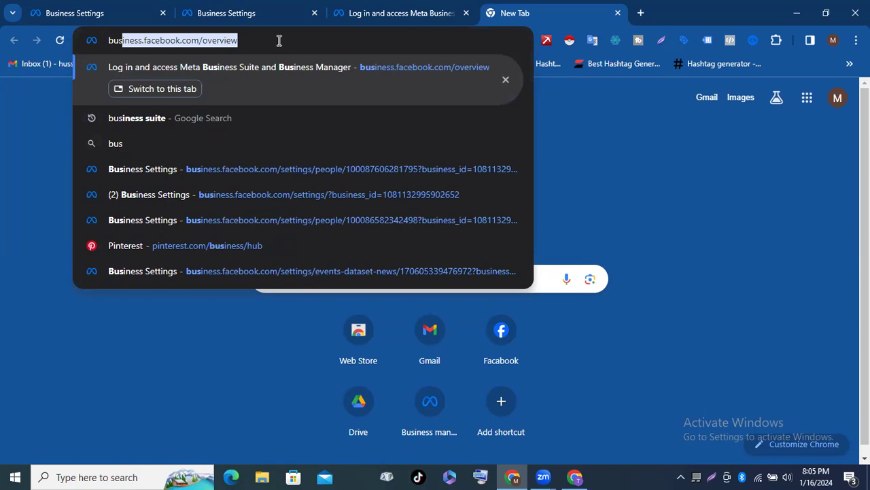
pyautogui.write('i')
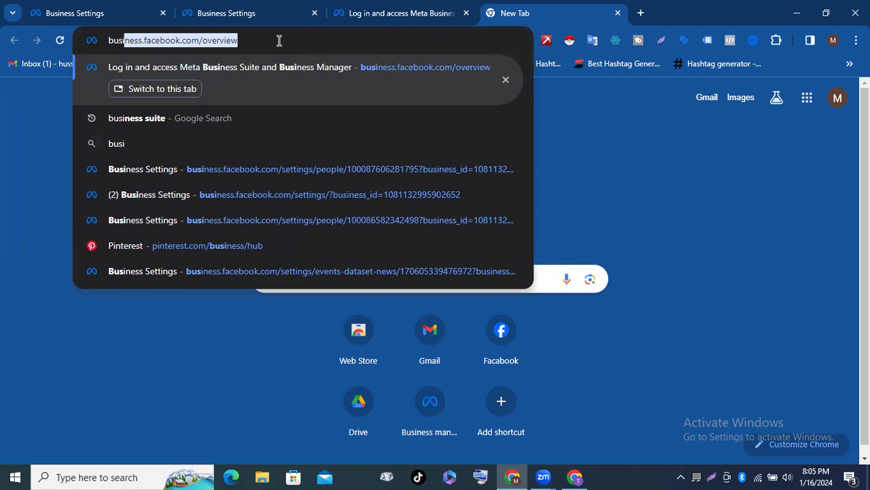
pyautogui.write('ness')
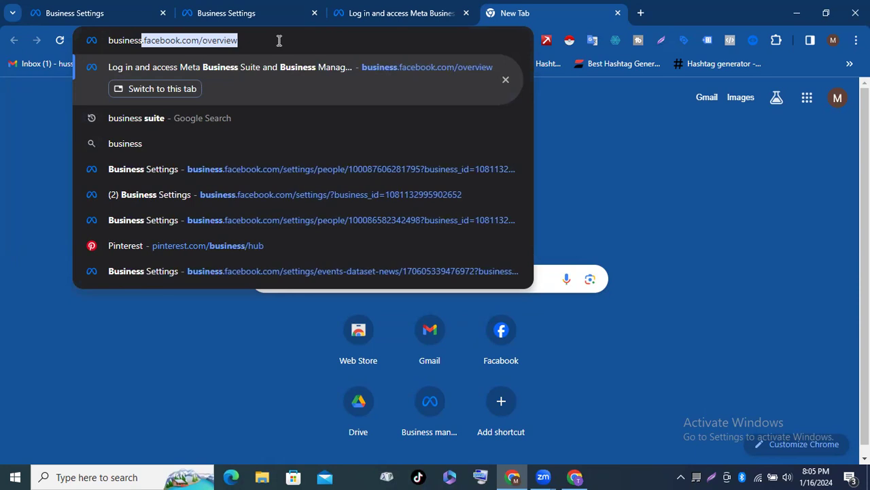
pyautogui.write(' suite')
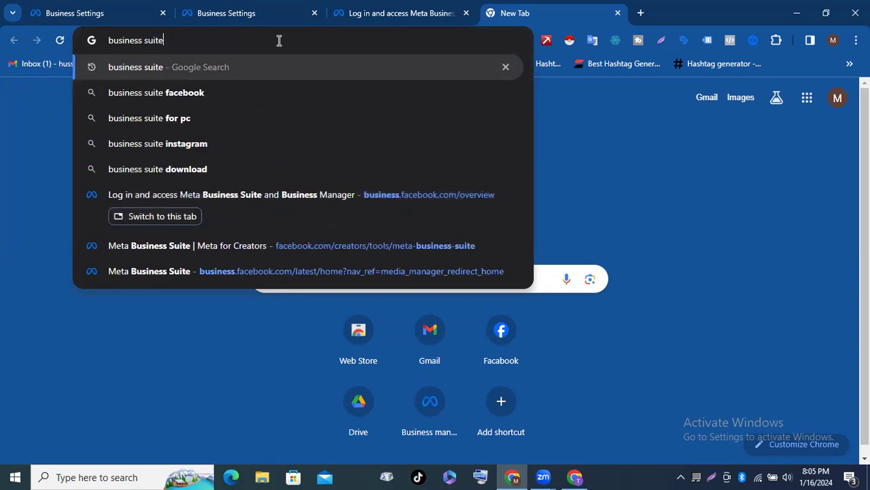
pyautogui.press('Return')
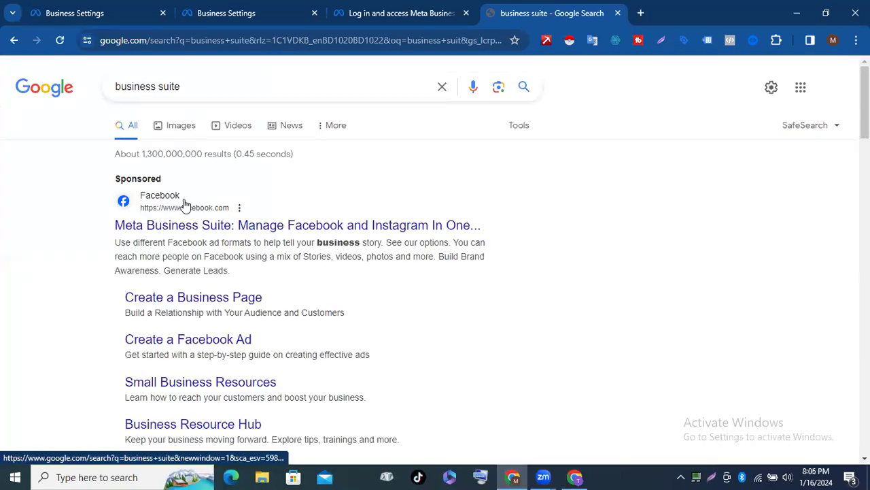
pyautogui.scroll(-5, 232, 253)
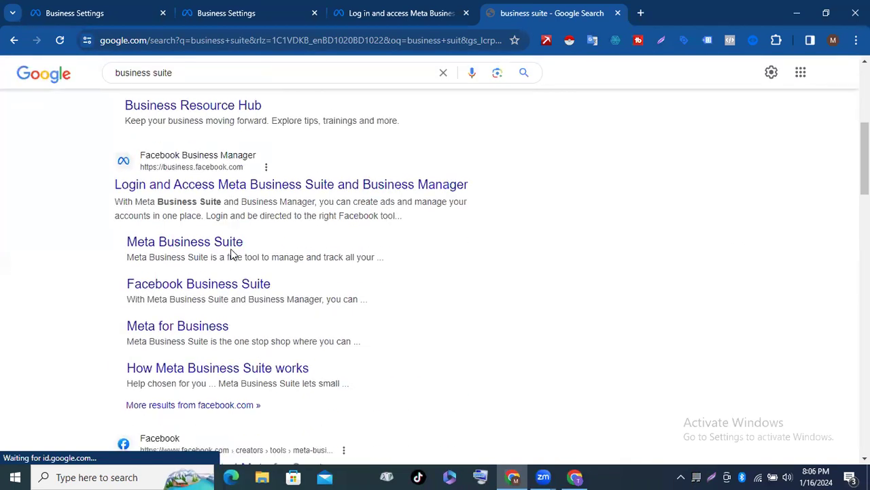
pyautogui.scroll(1, 231, 253)
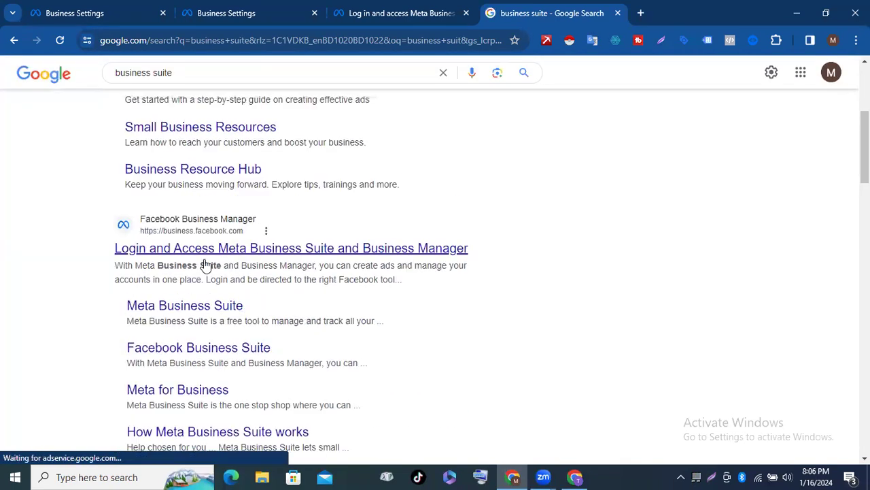
# Step: Open the Meta Business Suite result from the search listing
pyautogui.click(293, 249)
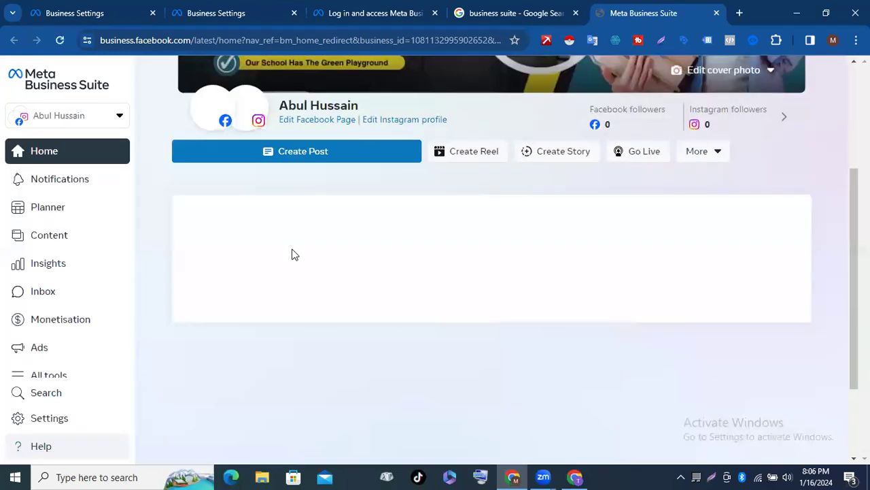
pyautogui.scroll(-1, 294, 255)
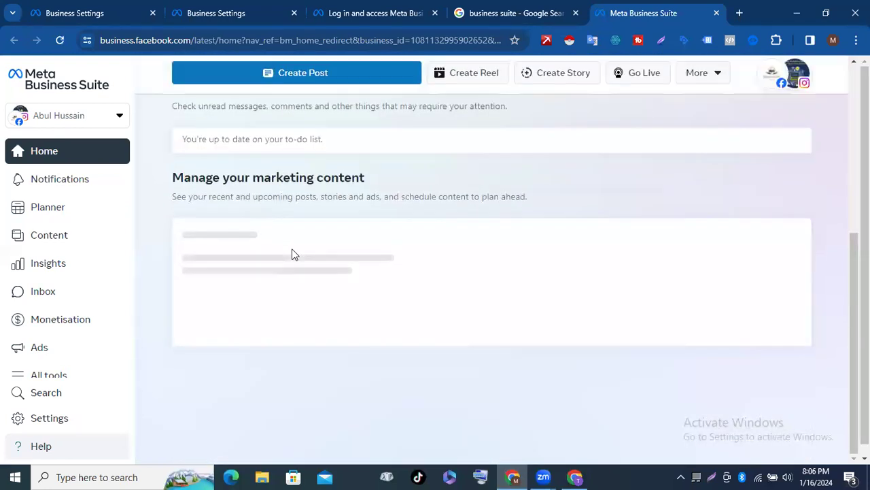
pyautogui.scroll(4, 295, 254)
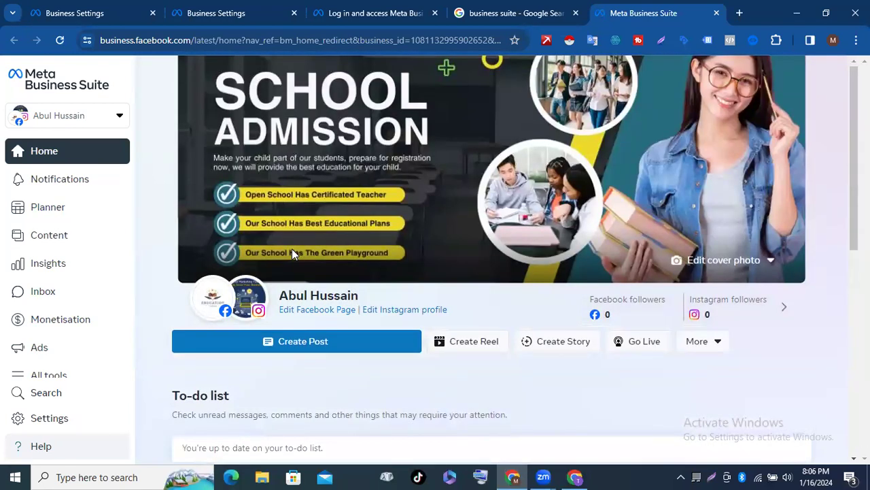
pyautogui.scroll(-3, 292, 250)
pyautogui.scroll(1, 294, 253)
pyautogui.scroll(1, 294, 254)
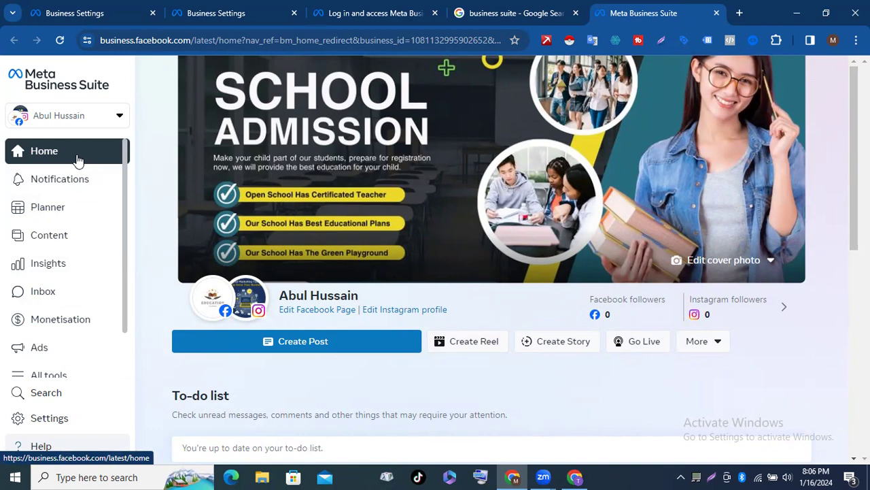
pyautogui.scroll(-1, 78, 160)
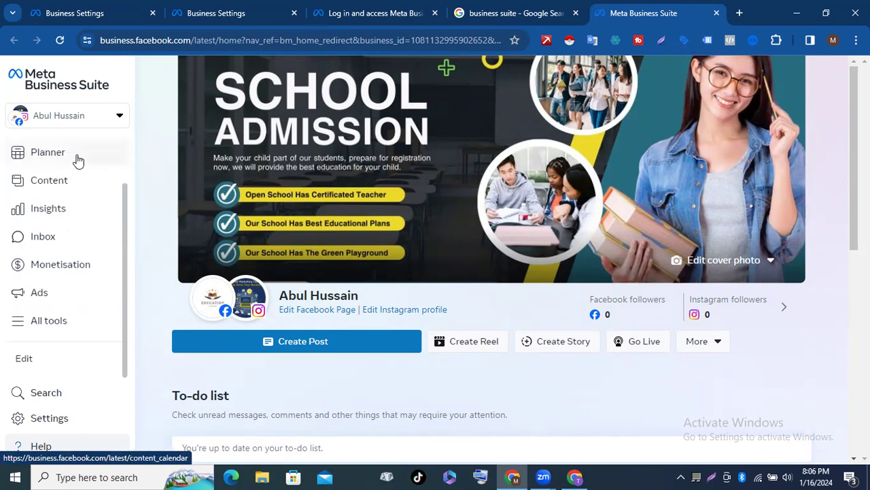
# Step: View the Planner calendar, then go back to the Business Suite Home dashboard
pyautogui.click(76, 157)
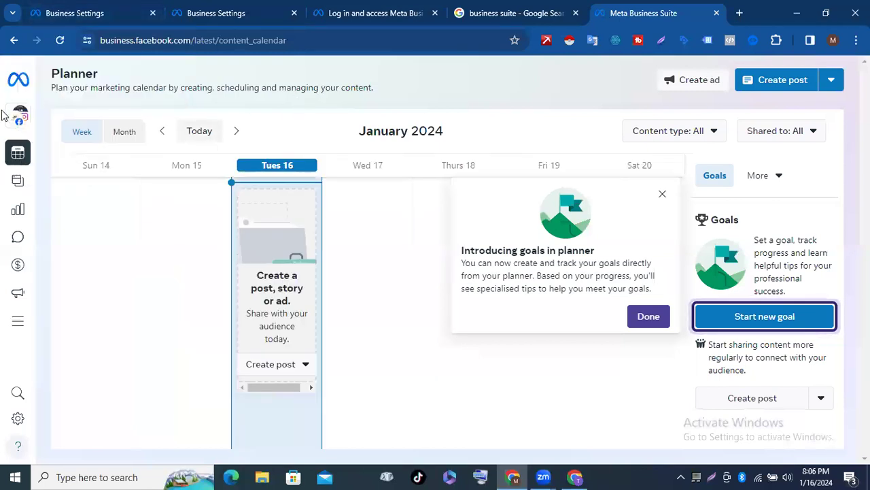
pyautogui.moveTo(81, 159)
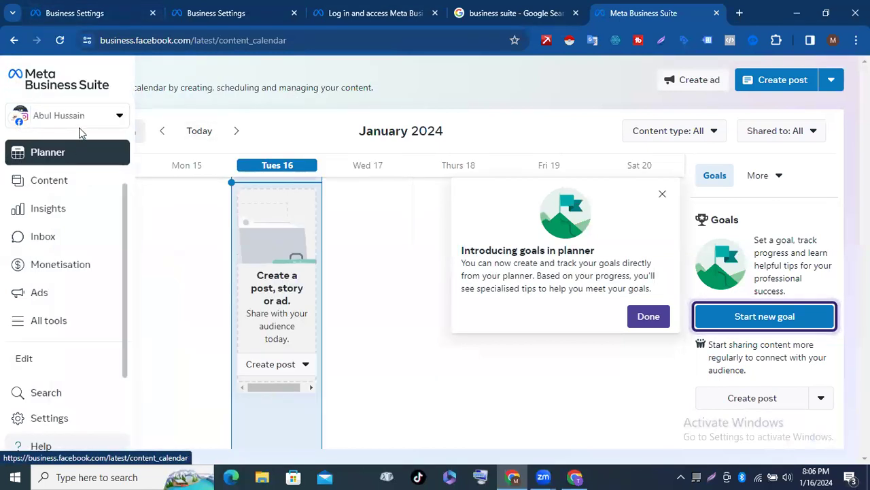
pyautogui.scroll(2, 81, 159)
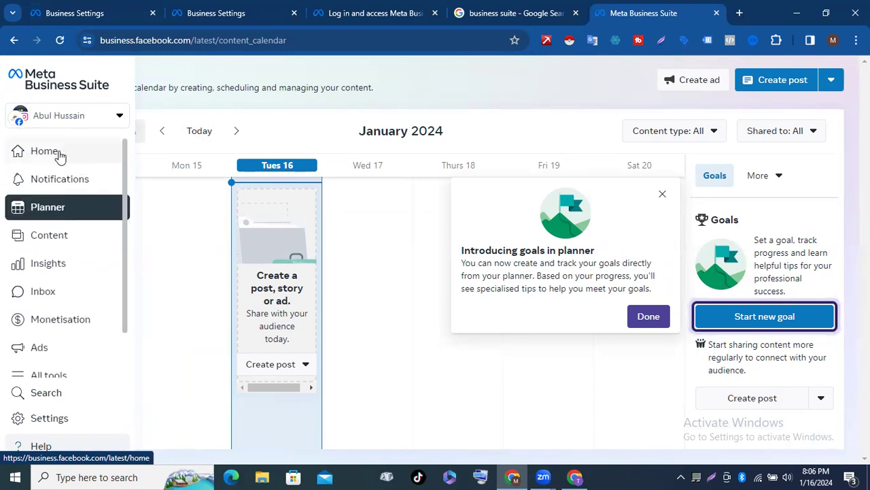
pyautogui.click(59, 157)
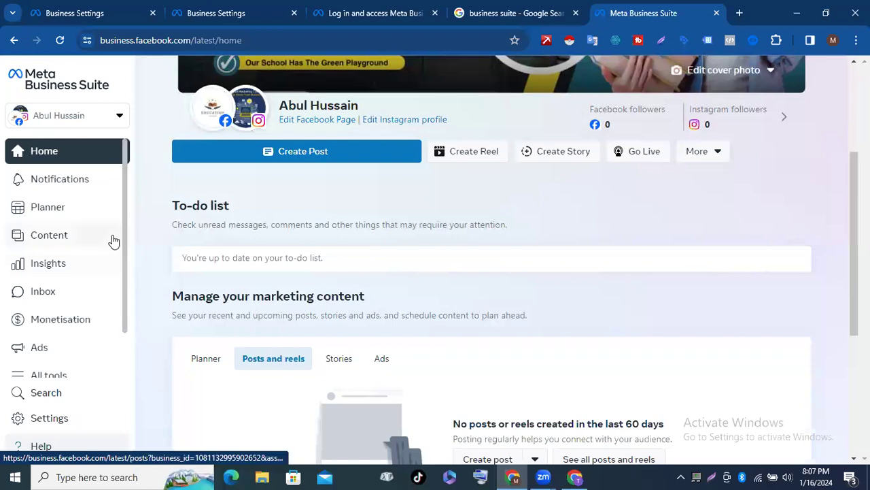
pyautogui.scroll(-1, 113, 241)
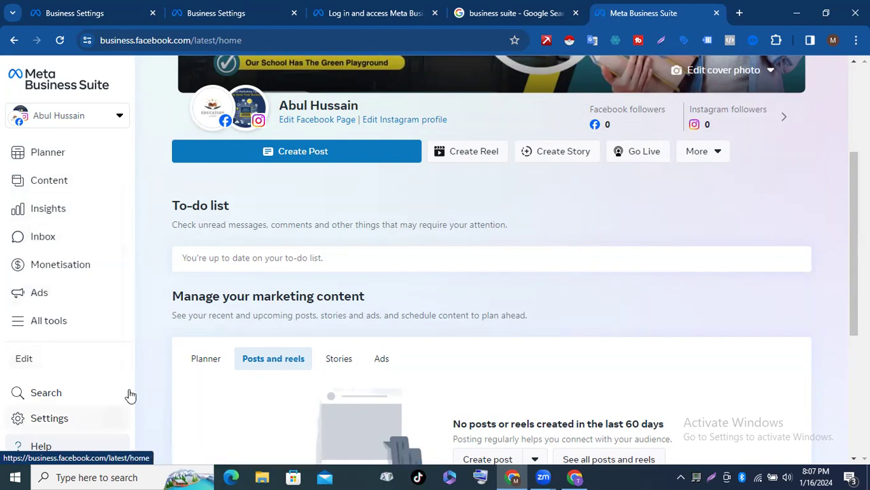
# Step: Open the full Business settings for Dina Ads from the Settings menu in a new tab
pyautogui.click(35, 419)
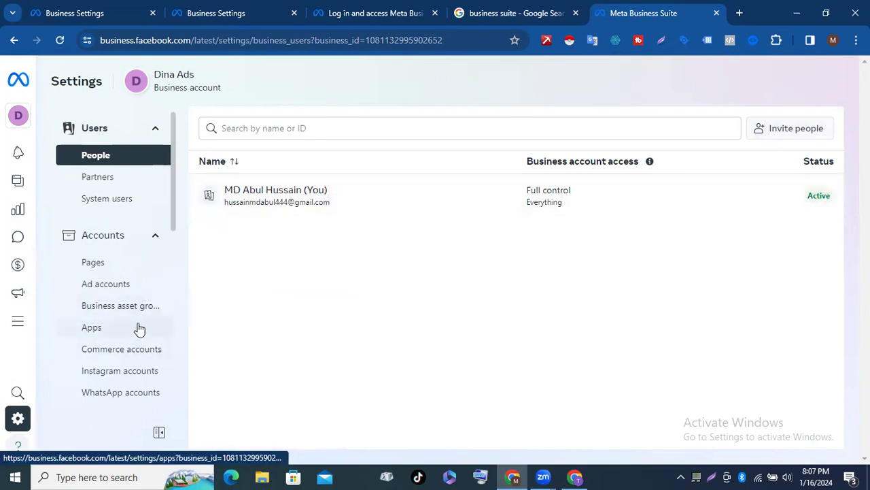
pyautogui.scroll(-4, 138, 329)
pyautogui.scroll(-3, 138, 329)
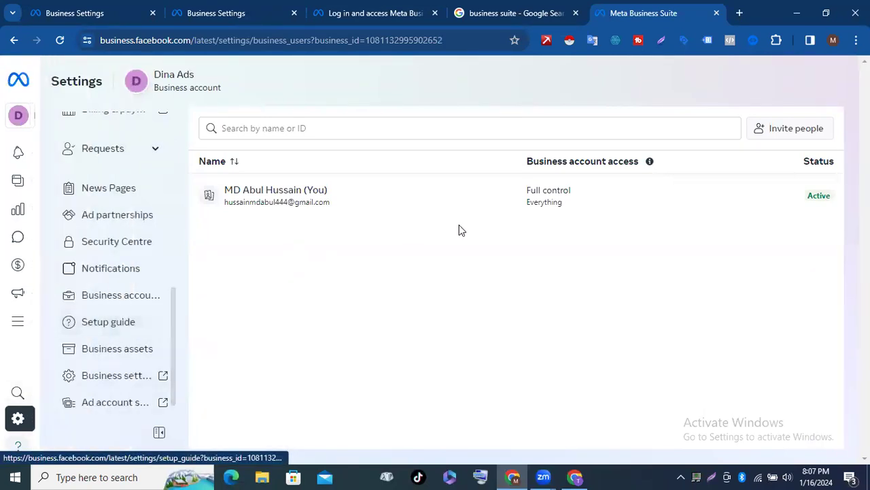
pyautogui.scroll(-1, 95, 246)
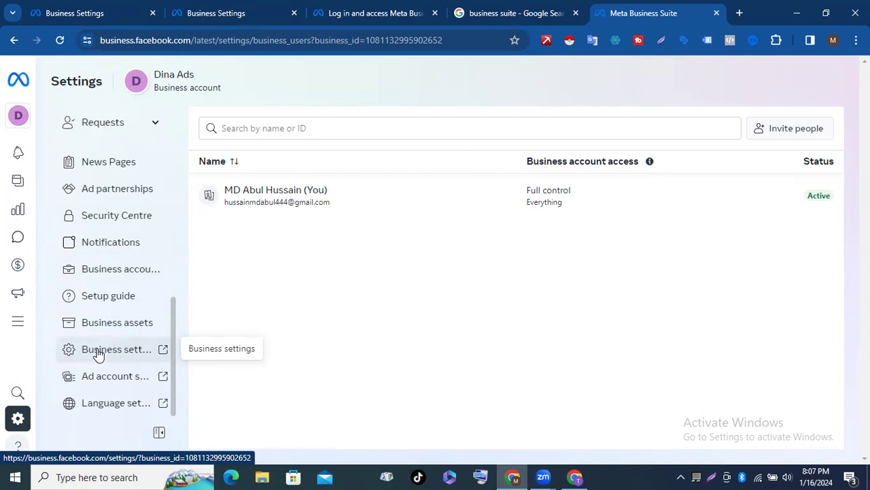
pyautogui.click(98, 354)
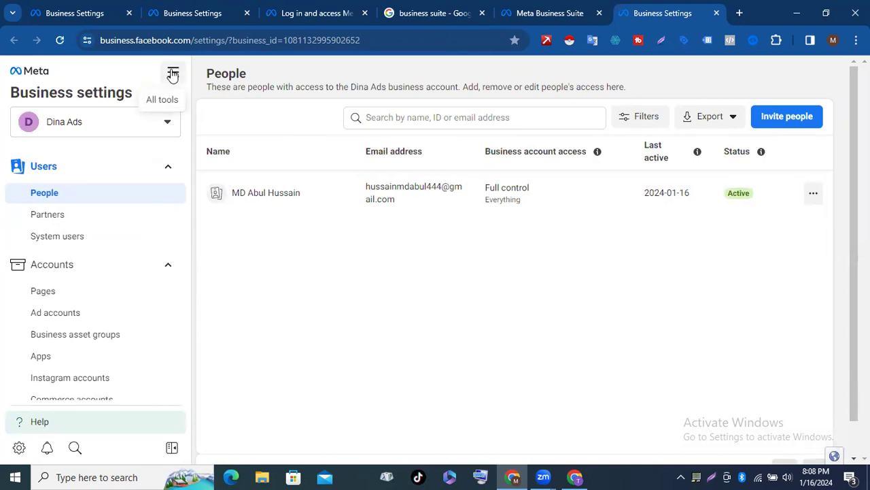
# Step: Launch Ads Manager from the All tools shortcuts
pyautogui.click(173, 75)
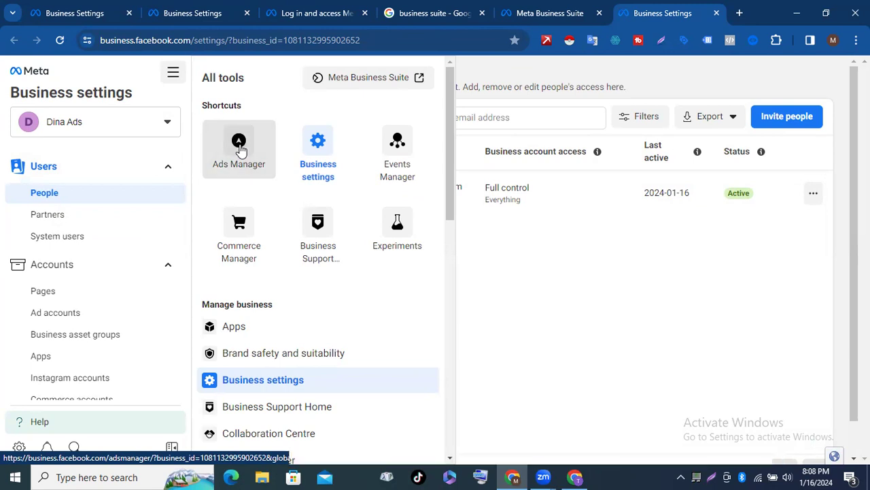
pyautogui.click(240, 148)
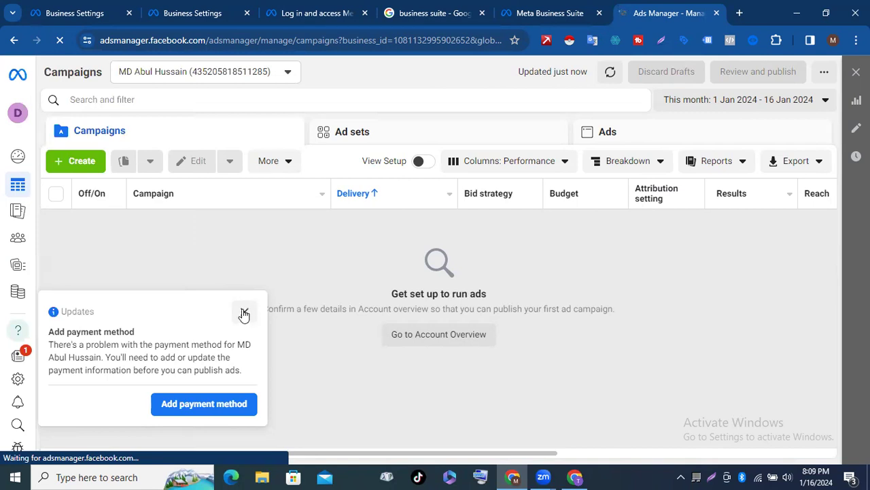
# Step: Close the add-payment-method Updates card and return to the Business Settings People tab
pyautogui.click(244, 313)
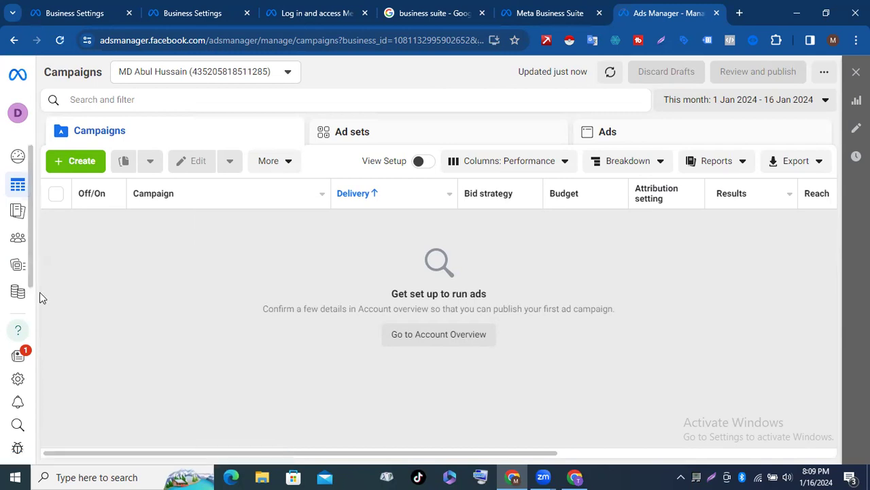
pyautogui.moveTo(17, 309)
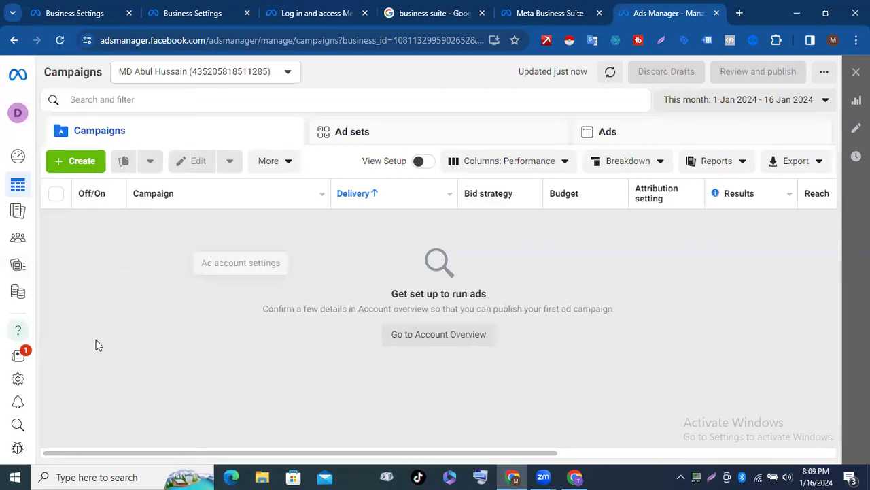
pyautogui.moveTo(37, 324)
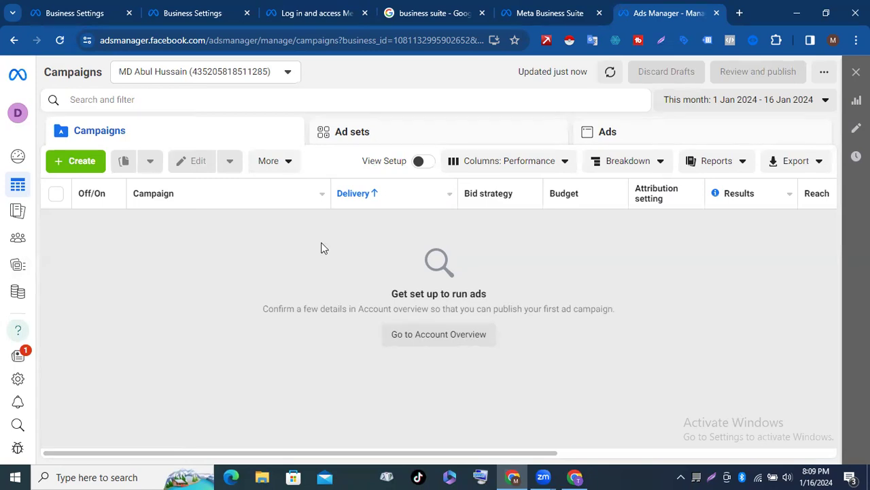
pyautogui.click(537, 14)
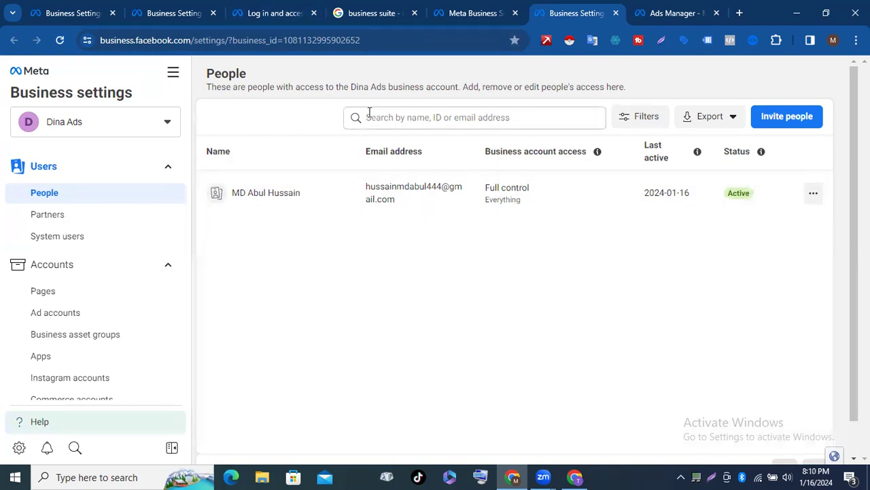
# Step: Open Billing & payments from the Ads Manager sidebar to see the Payment activity
pyautogui.click(661, 13)
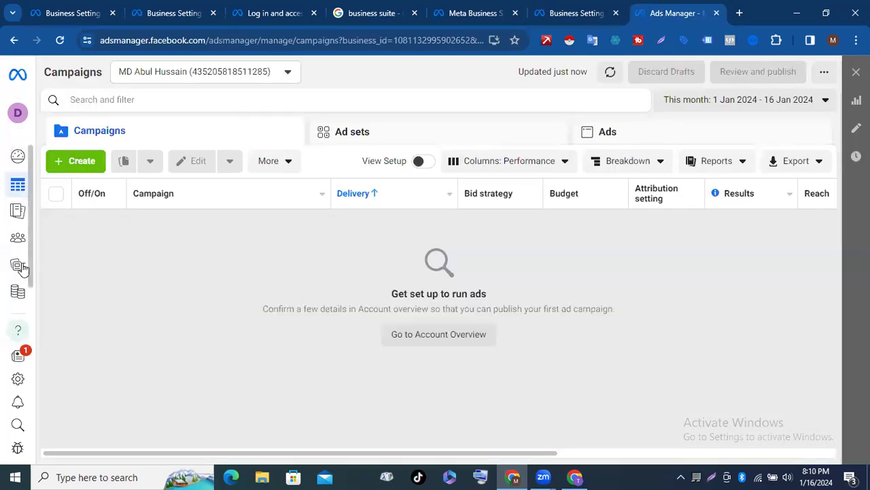
pyautogui.moveTo(39, 169)
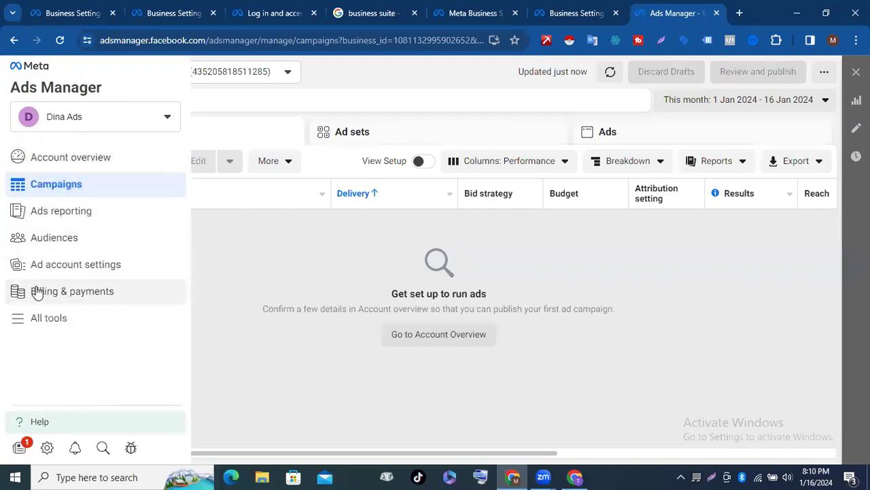
pyautogui.click(68, 292)
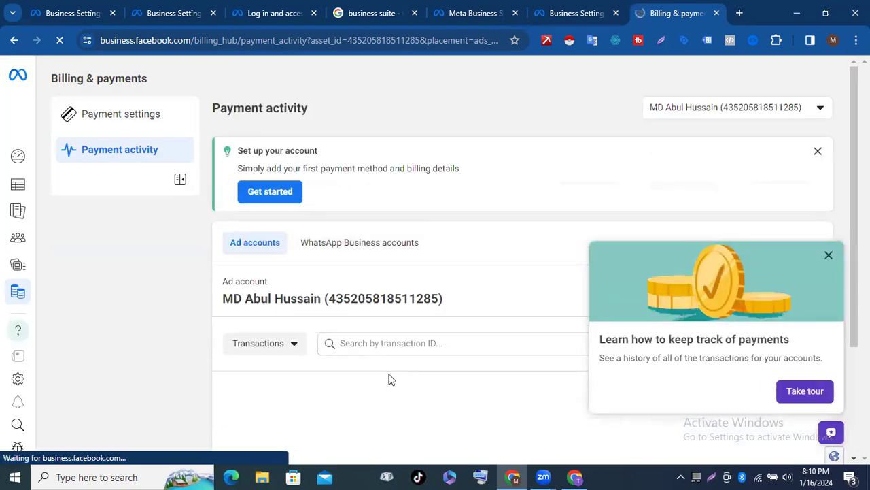
# Step: Start adding a payment method under Payment settings, with Bangladesh and Bangladeshi Taka (BDT) preset
pyautogui.scroll(-3, 408, 254)
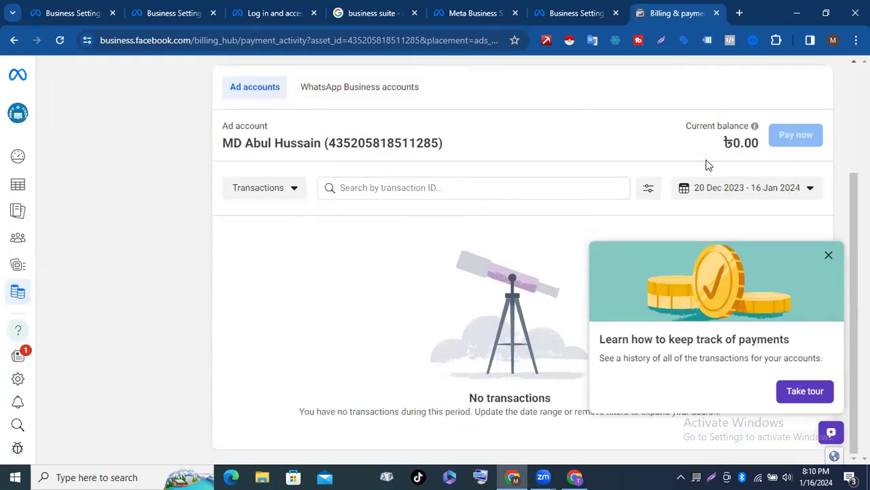
pyautogui.scroll(3, 705, 165)
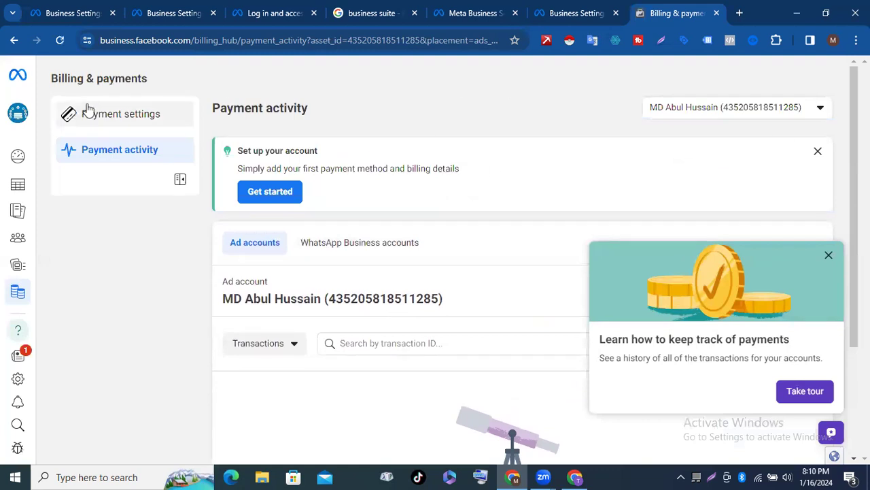
pyautogui.click(117, 119)
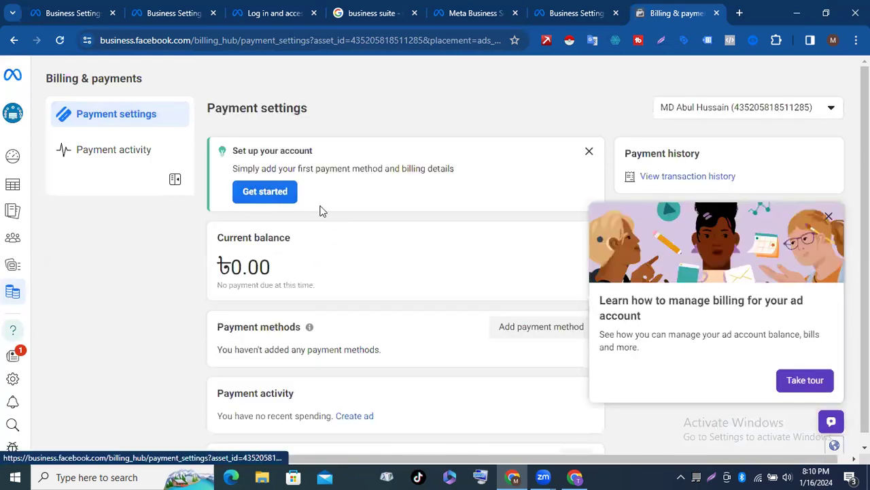
pyautogui.scroll(-1, 322, 211)
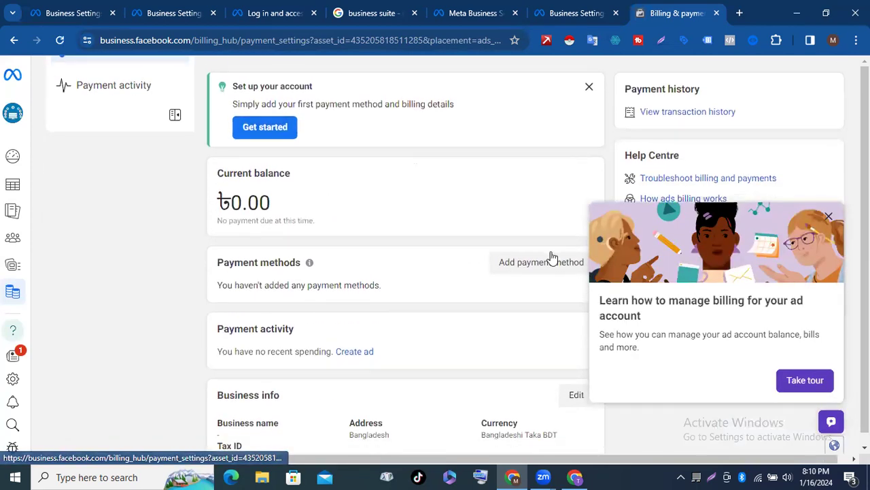
pyautogui.scroll(-1, 552, 257)
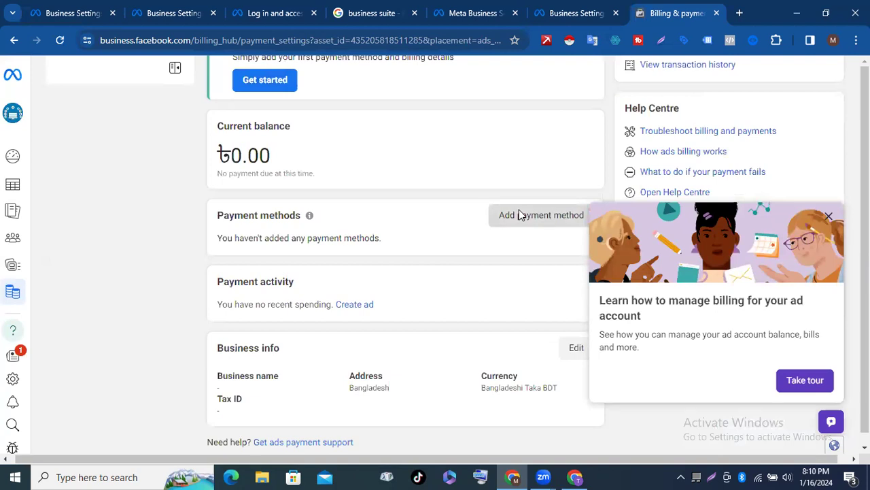
pyautogui.click(521, 215)
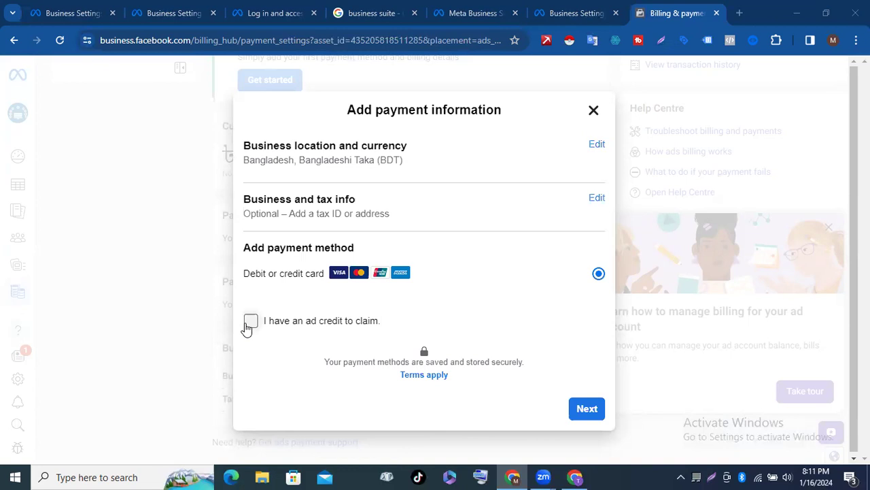
# Step: Tick 'I have an ad credit to claim', move on to card details, then return to the summary
pyautogui.click(249, 323)
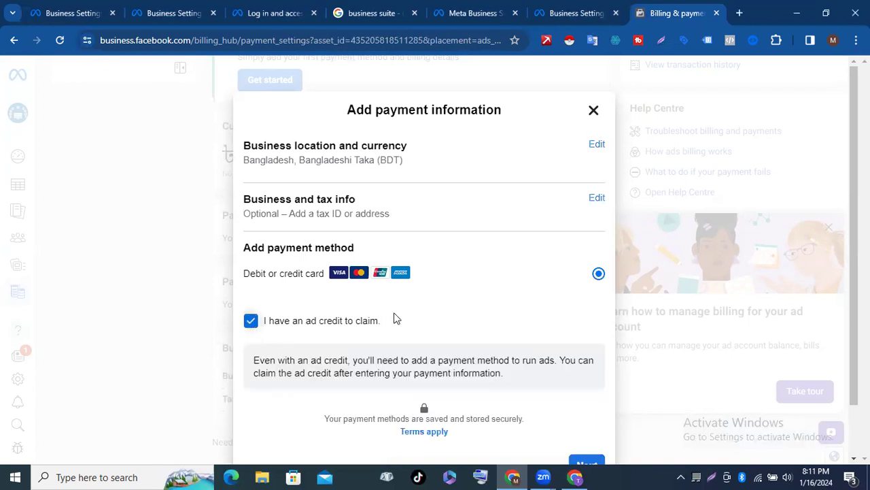
pyautogui.scroll(-1, 393, 317)
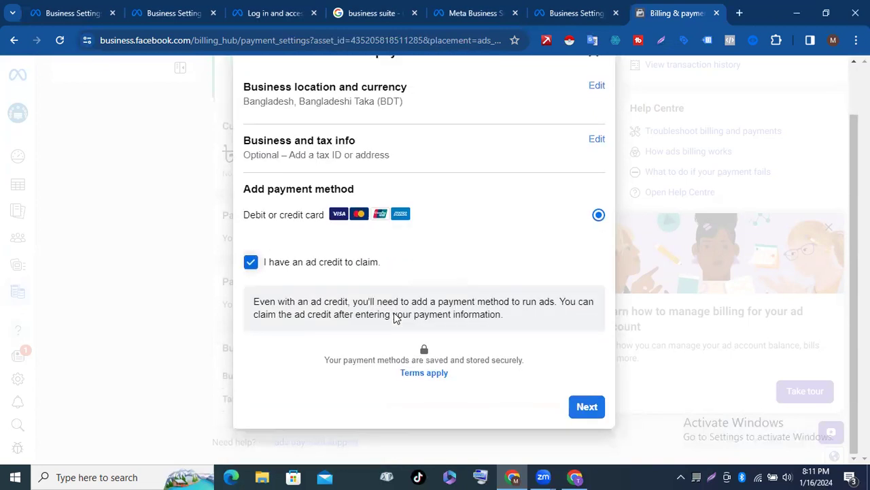
pyautogui.click(586, 408)
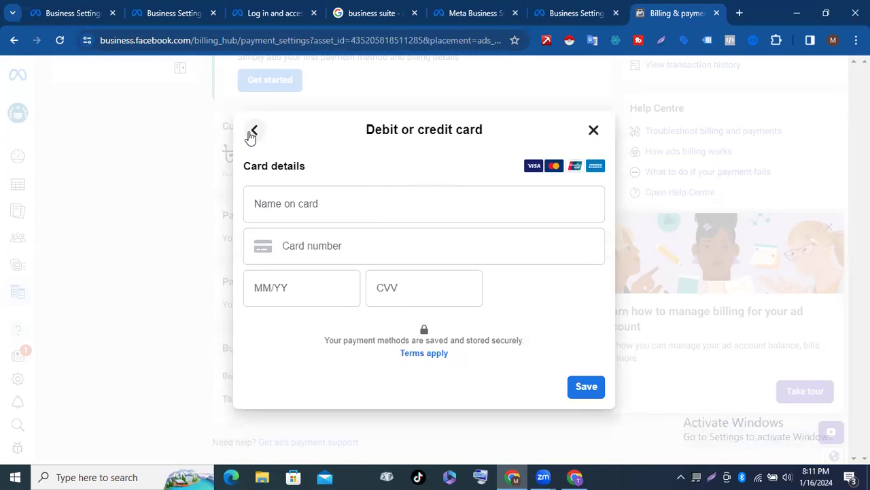
pyautogui.click(253, 132)
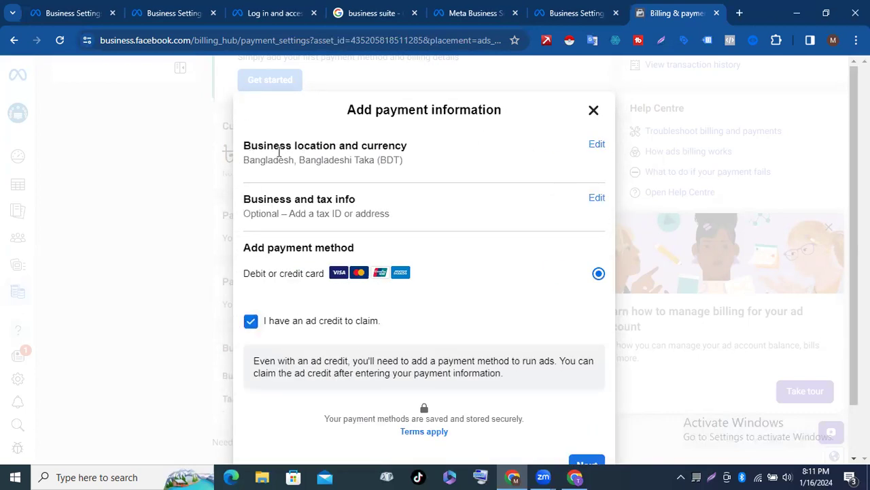
# Step: Review the business location and currency, keep Bangladesh and Bangladeshi Taka, and continue
pyautogui.click(595, 145)
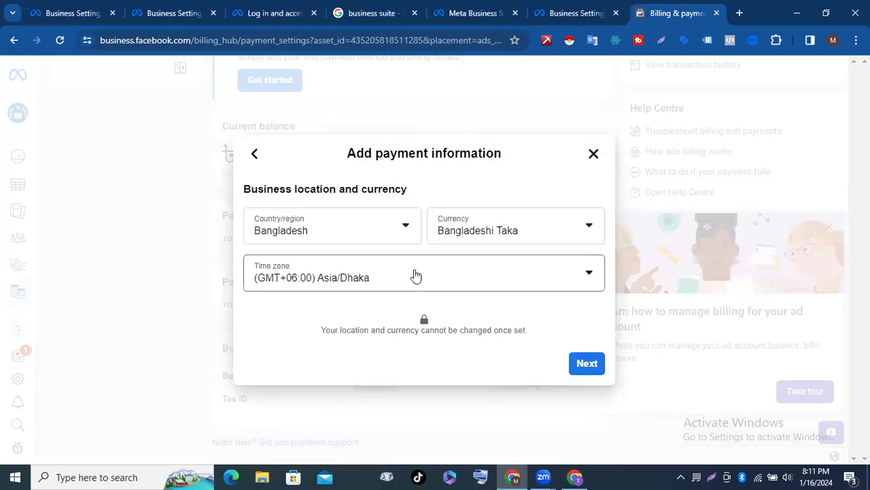
pyautogui.click(588, 234)
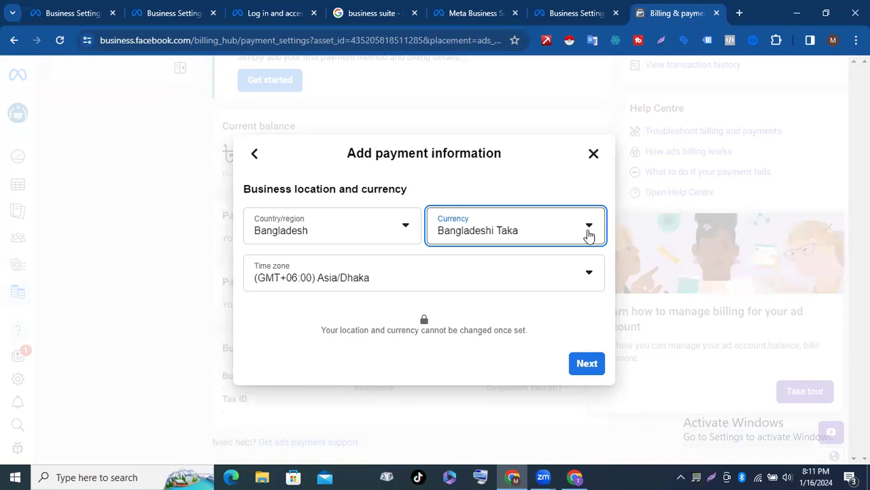
pyautogui.click(589, 234)
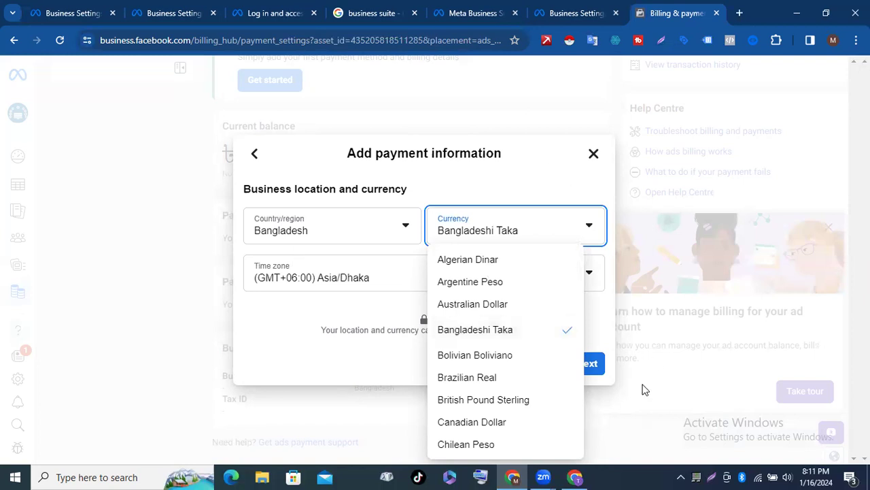
pyautogui.click(598, 369)
pyautogui.click(598, 367)
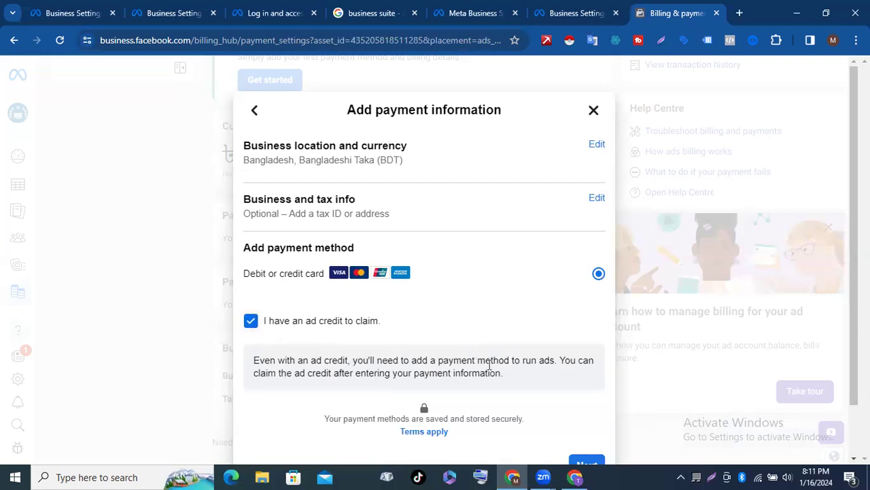
pyautogui.scroll(-1, 567, 315)
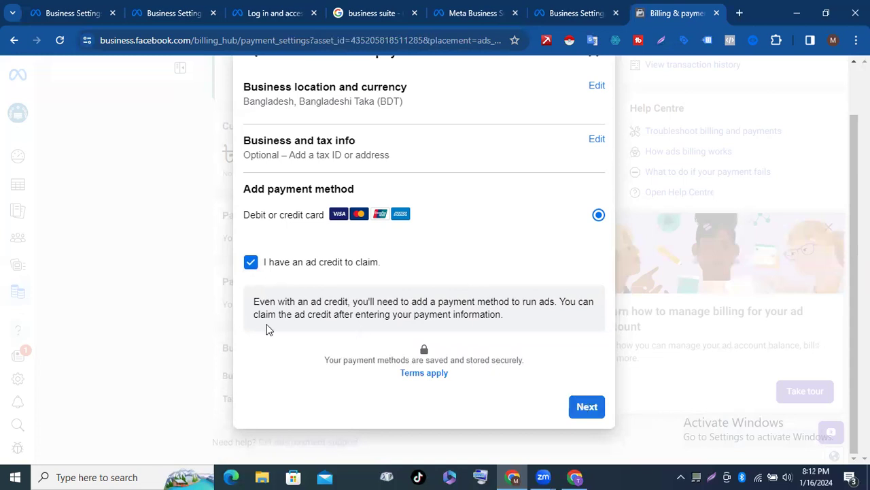
# Step: Continue with Debit or credit card to bring up the blank card details form
pyautogui.click(585, 404)
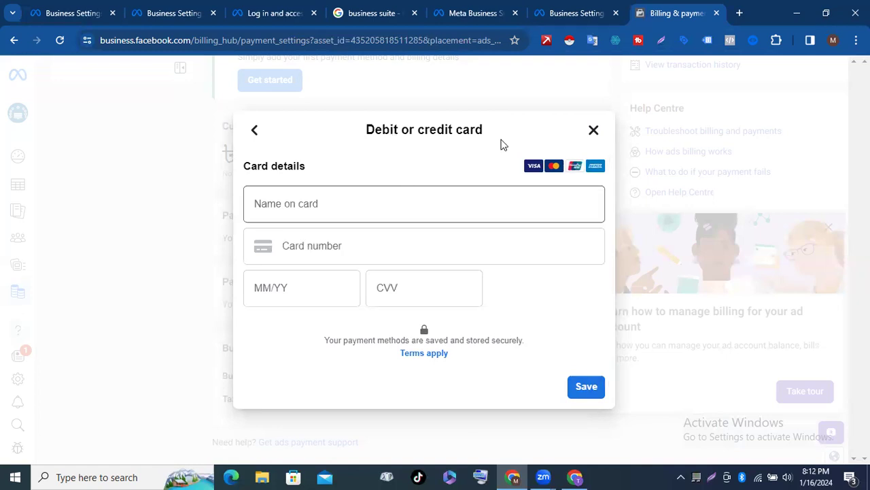
# Step: Close the card form without saving and return to Payment settings with its ৳0.00 balance
pyautogui.click(594, 132)
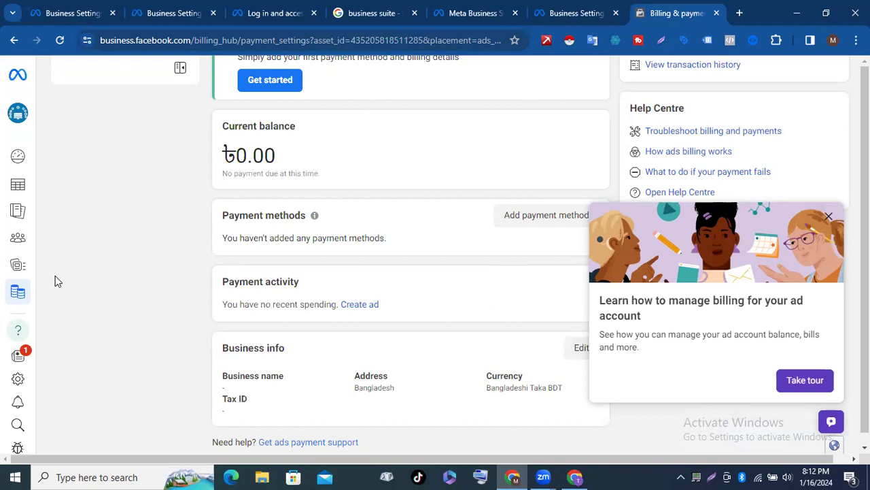
pyautogui.scroll(3, 58, 281)
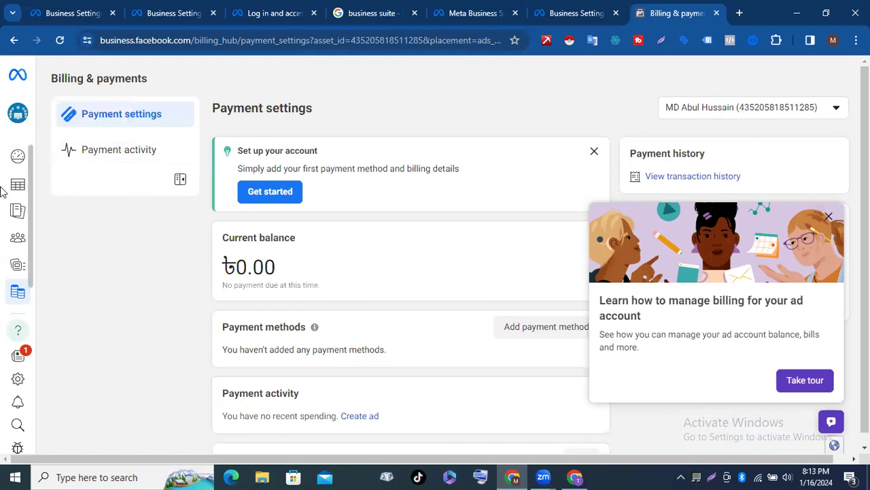
pyautogui.moveTo(3, 191)
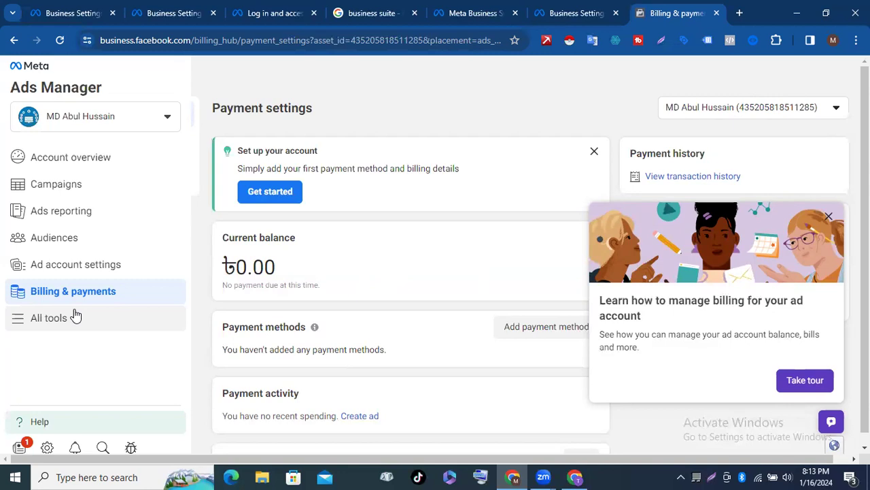
# Step: View the ad Account overview from All tools, then switch to the empty Campaigns table
pyautogui.click(74, 317)
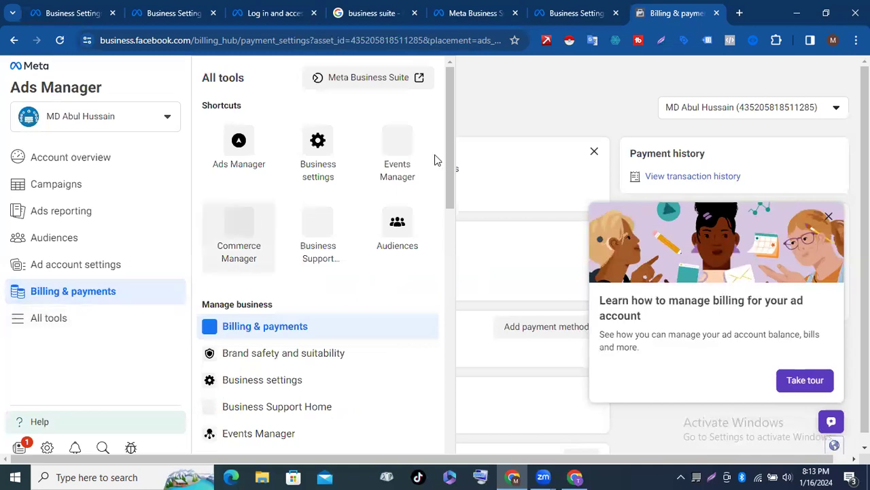
pyautogui.click(87, 156)
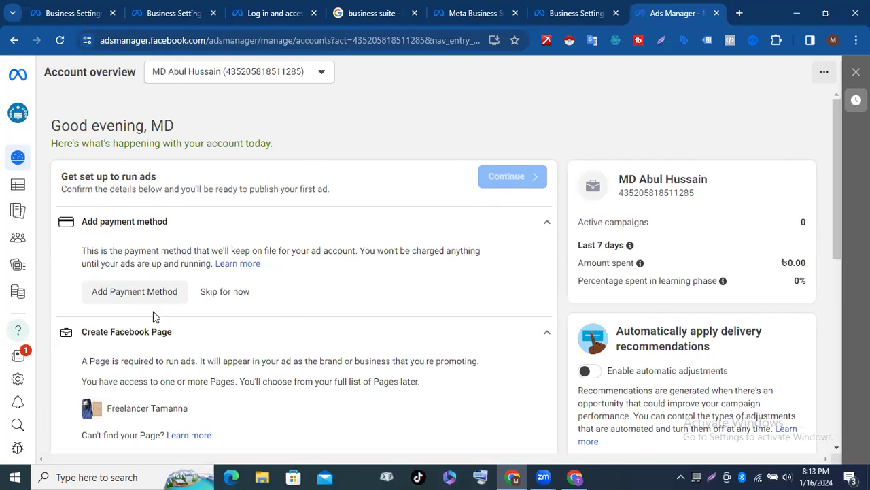
pyautogui.scroll(-5, 153, 316)
pyautogui.scroll(5, 153, 316)
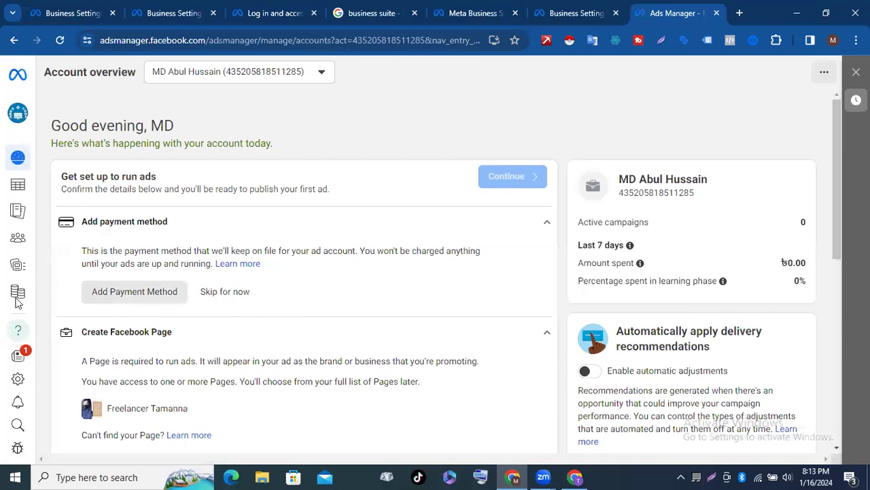
pyautogui.click(20, 193)
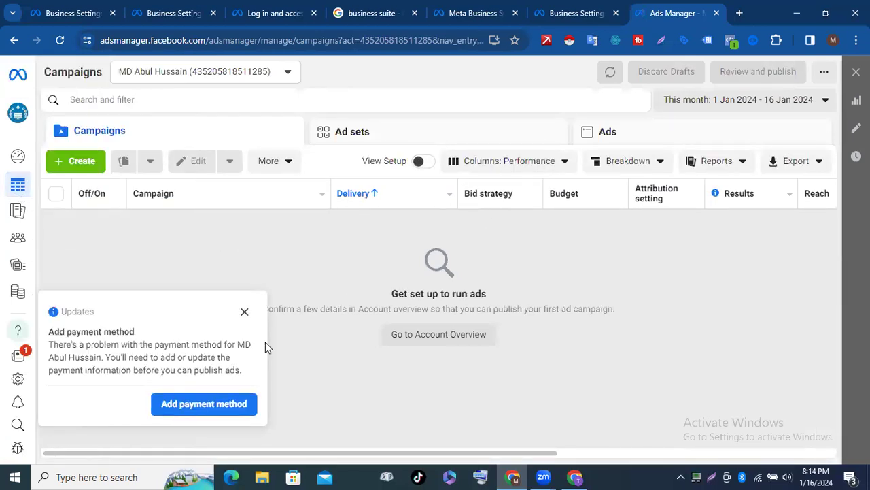
# Step: Dismiss the add-payment-method notice and return to the Business Settings page
pyautogui.click(245, 313)
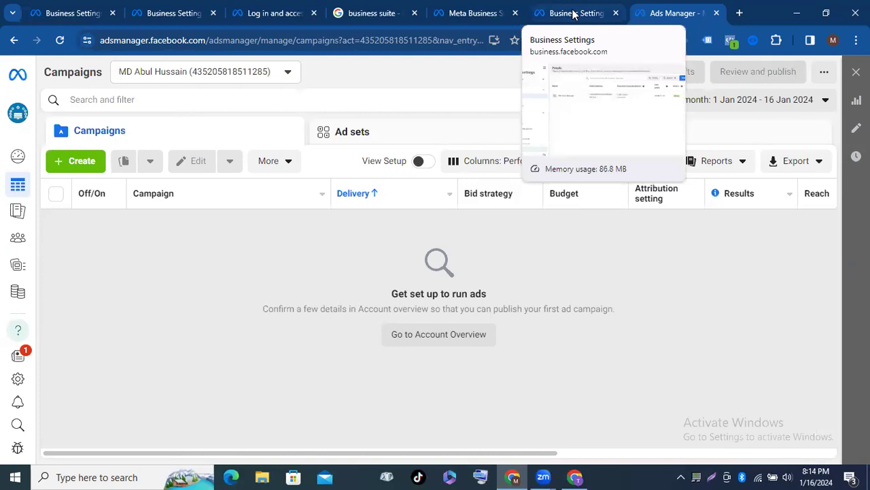
pyautogui.click(573, 15)
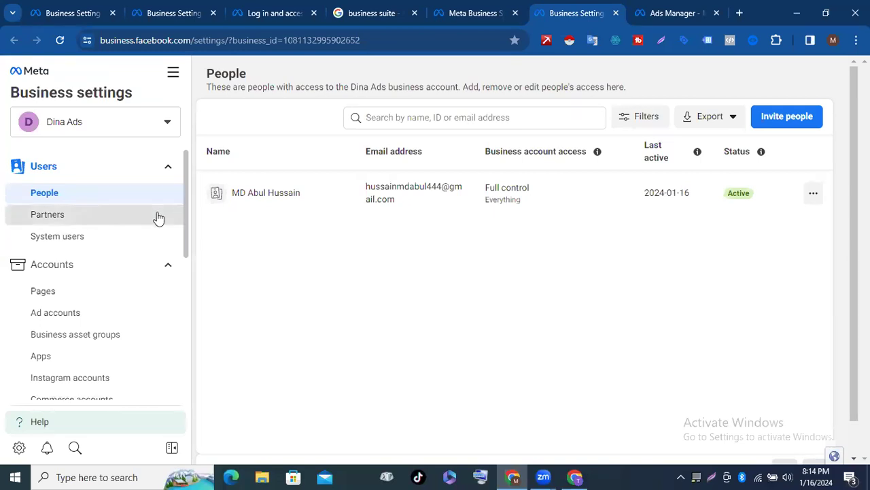
# Step: View Partners, go back to the People list, and start a new Invite people dialog
pyautogui.click(158, 217)
pyautogui.click(104, 194)
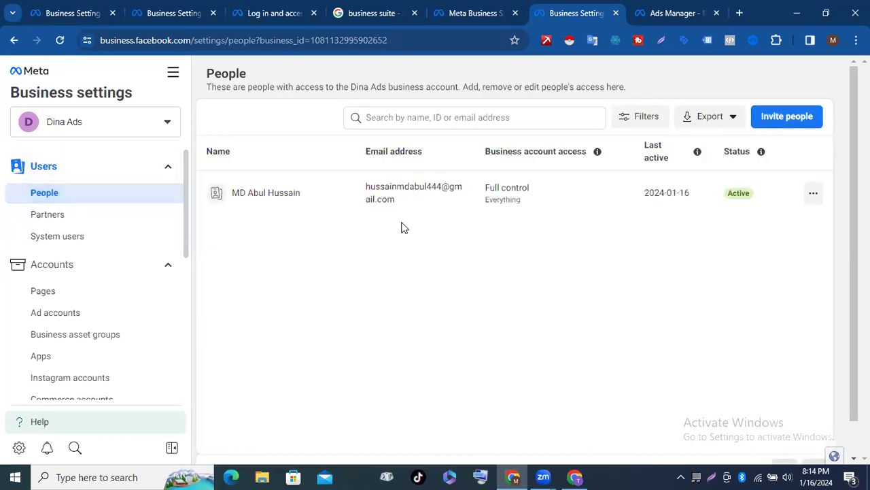
pyautogui.click(789, 119)
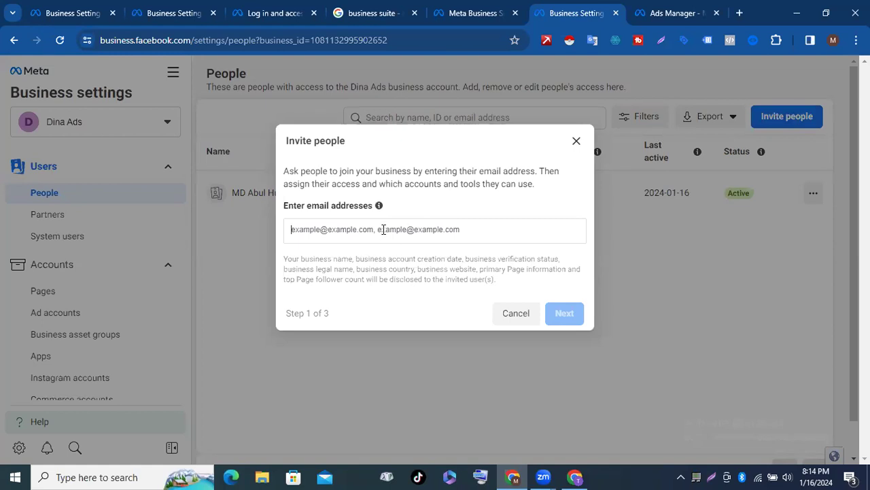
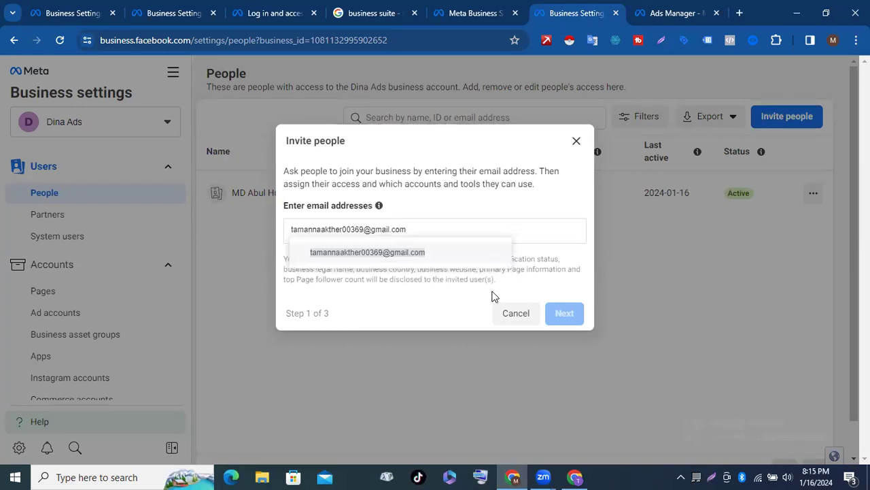
# Step: Add the invitee's e-mail address as a chip and continue to the access options step
pyautogui.click(559, 316)
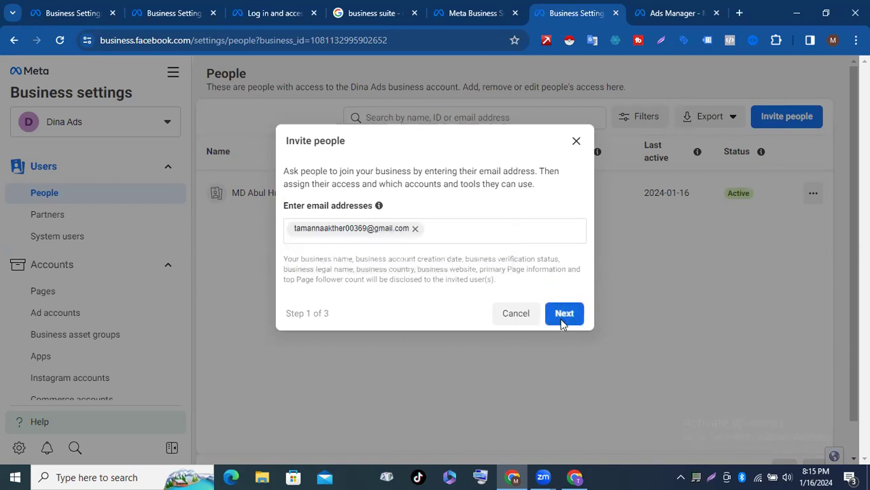
pyautogui.click(561, 319)
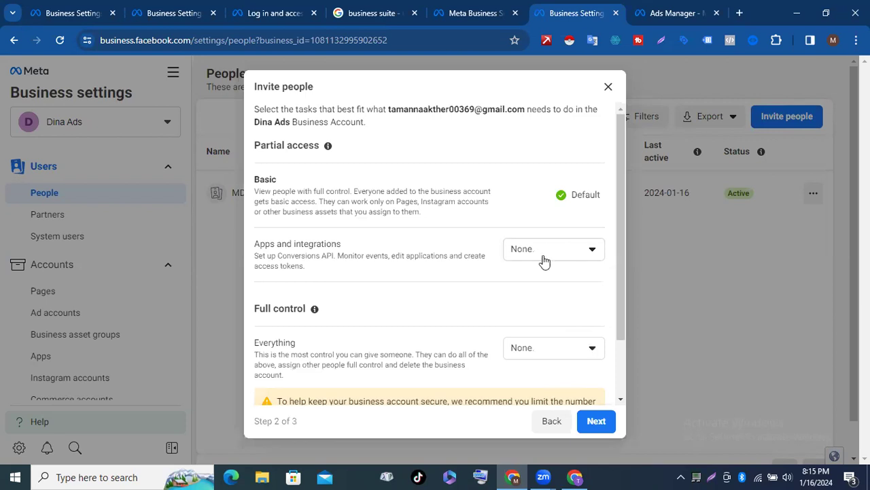
# Step: Grant the invitee Full control: Everything with Manage access, then continue to Assign access
pyautogui.click(314, 309)
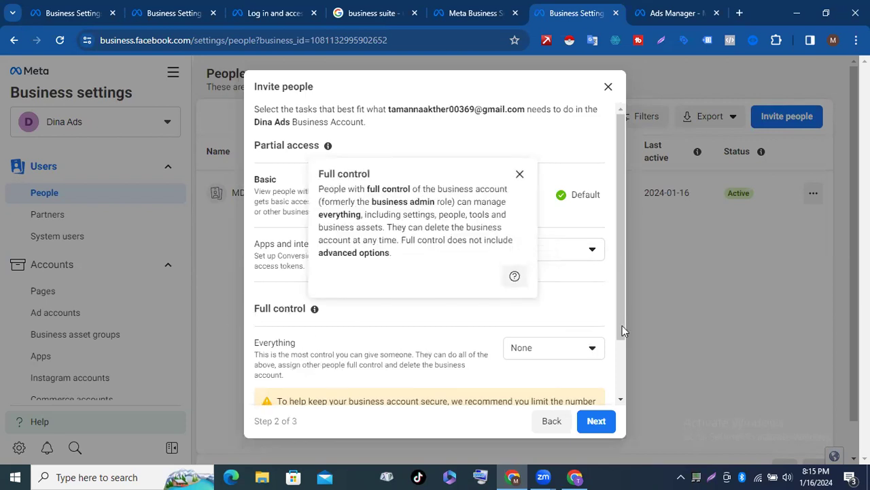
pyautogui.click(593, 350)
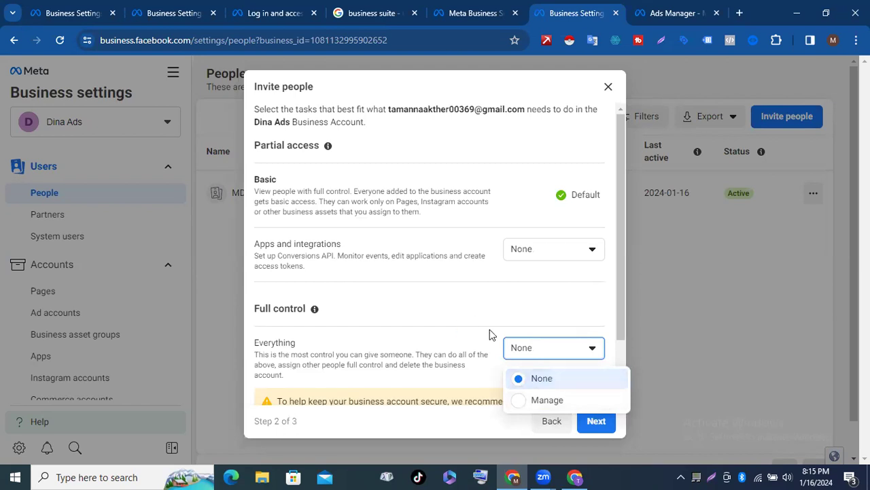
pyautogui.scroll(-1, 489, 329)
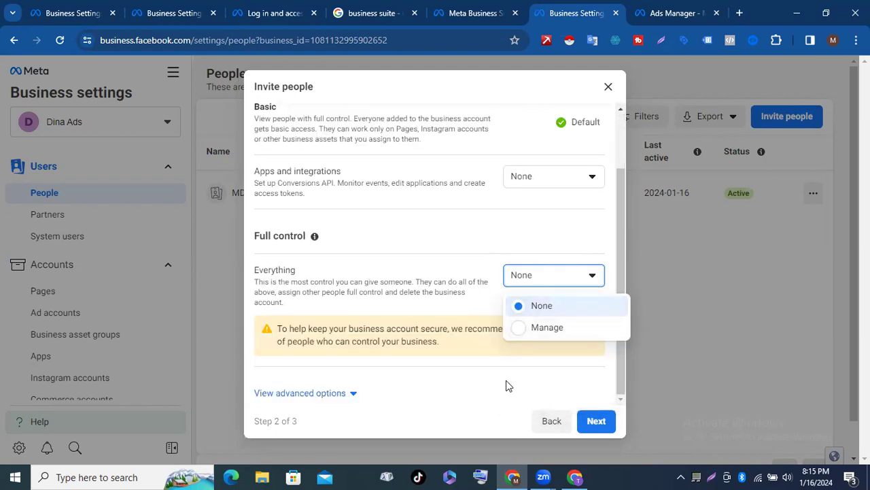
pyautogui.click(527, 328)
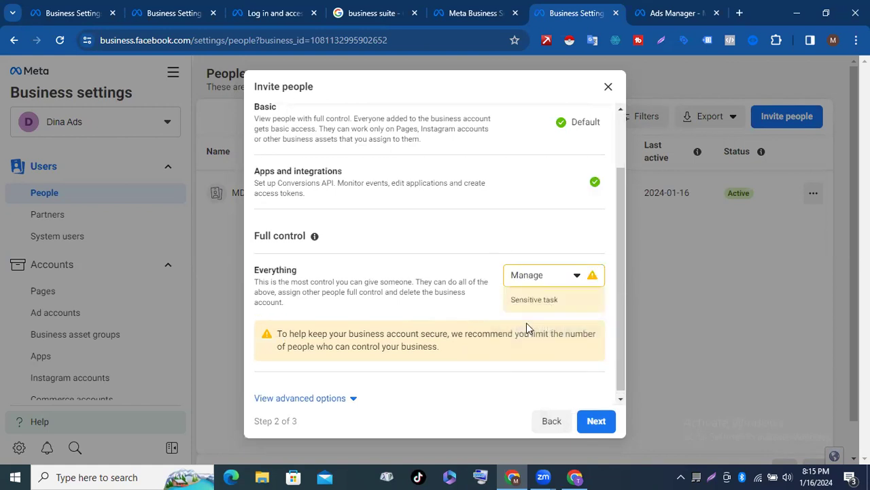
pyautogui.click(596, 420)
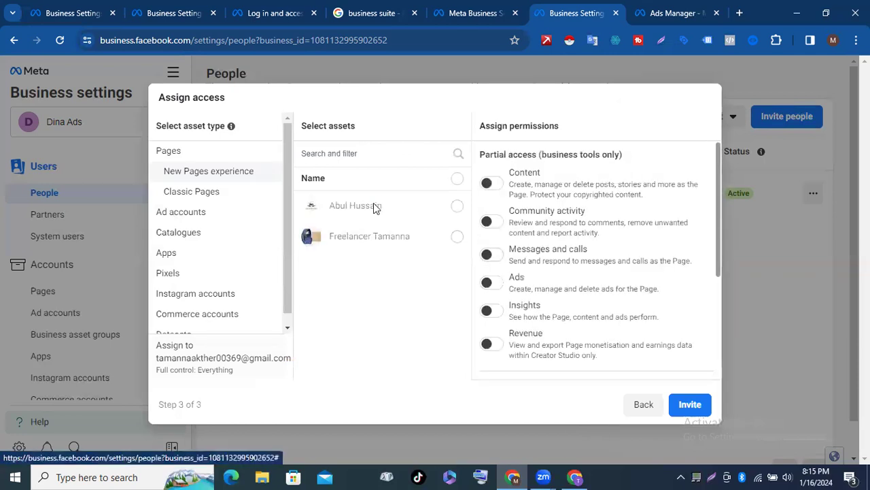
# Step: Select both Pages and enable ads, messages, community, content, revenue and full control permissions
pyautogui.click(456, 237)
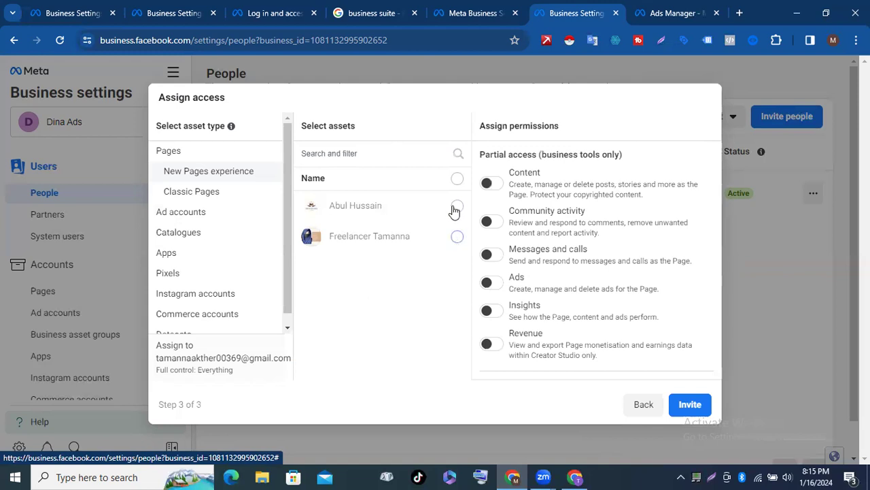
pyautogui.click(456, 208)
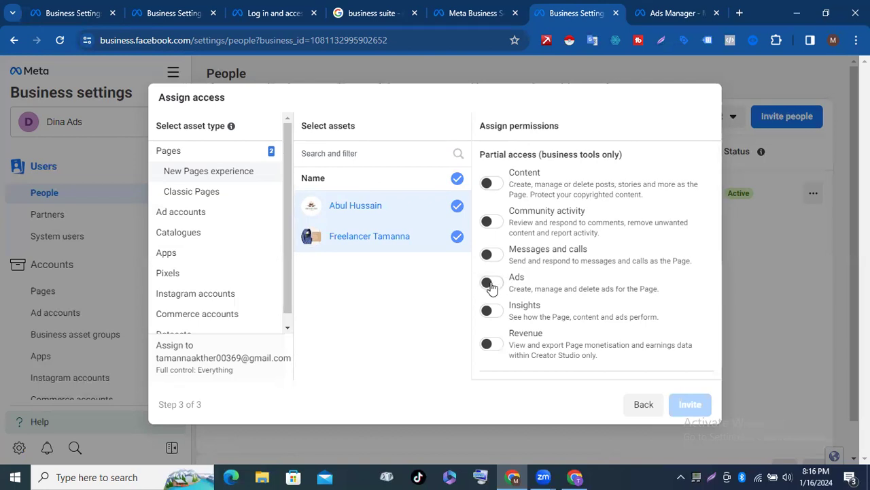
pyautogui.click(486, 267)
pyautogui.click(487, 253)
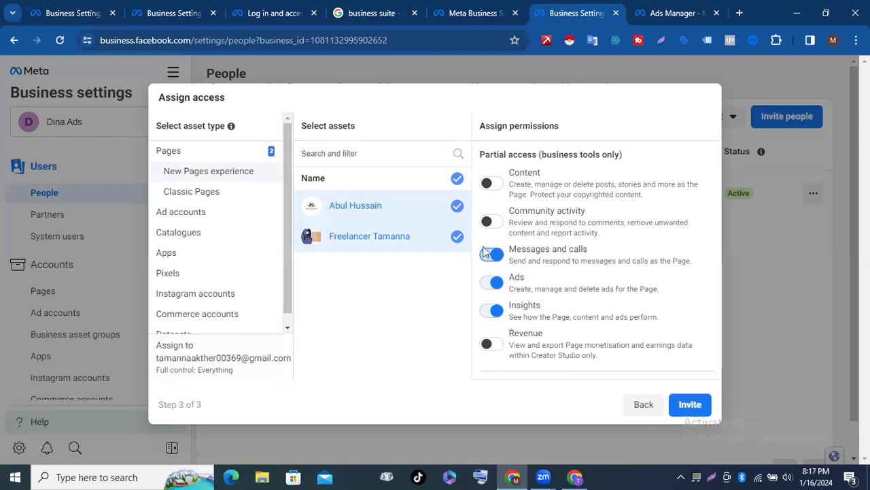
pyautogui.click(487, 221)
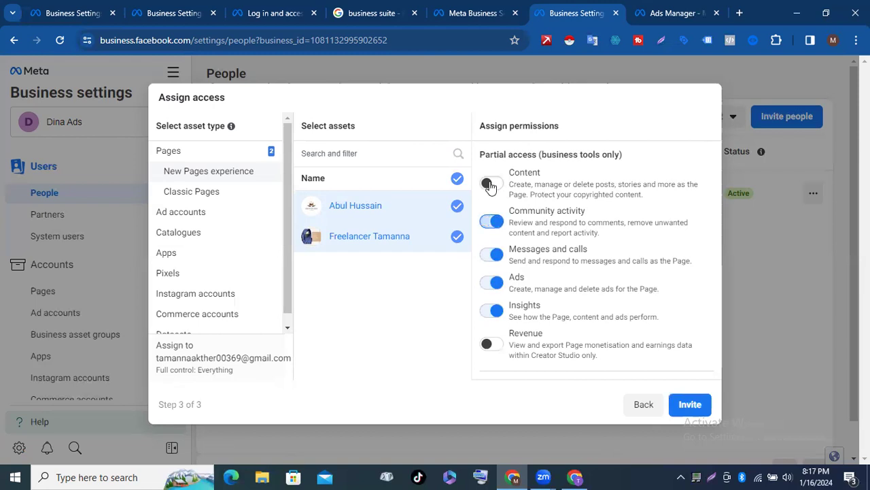
pyautogui.click(488, 185)
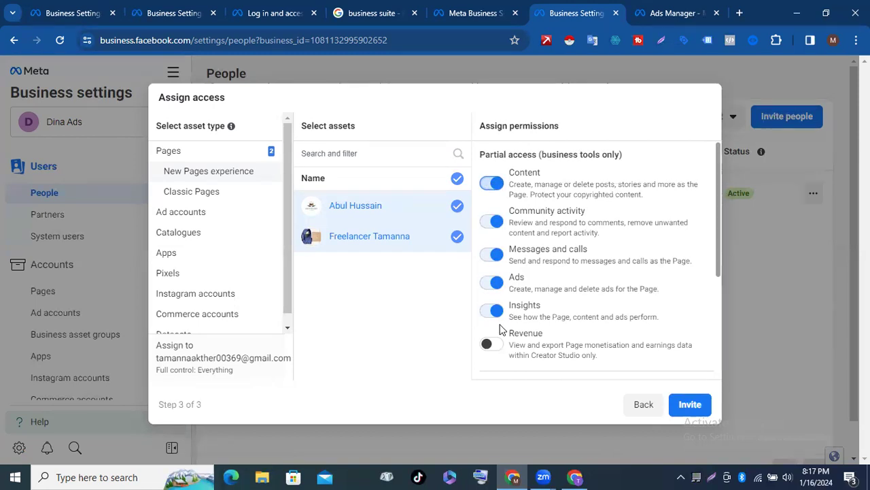
pyautogui.click(487, 344)
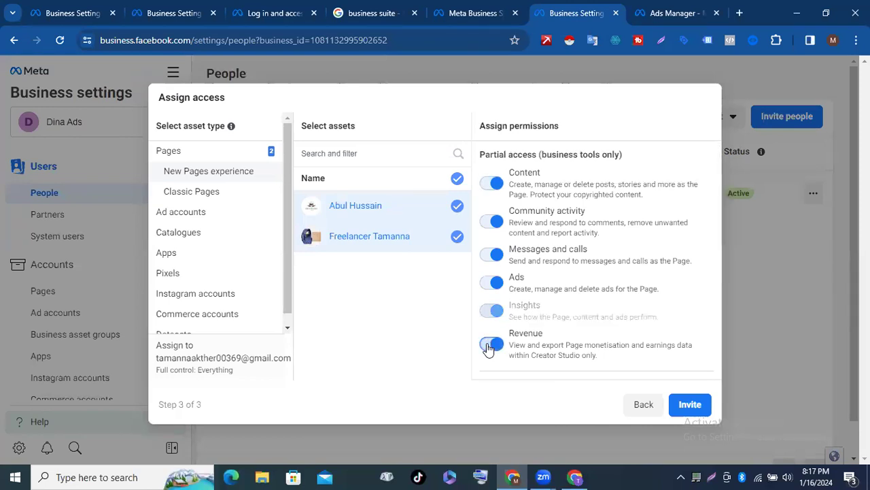
pyautogui.scroll(-3, 563, 299)
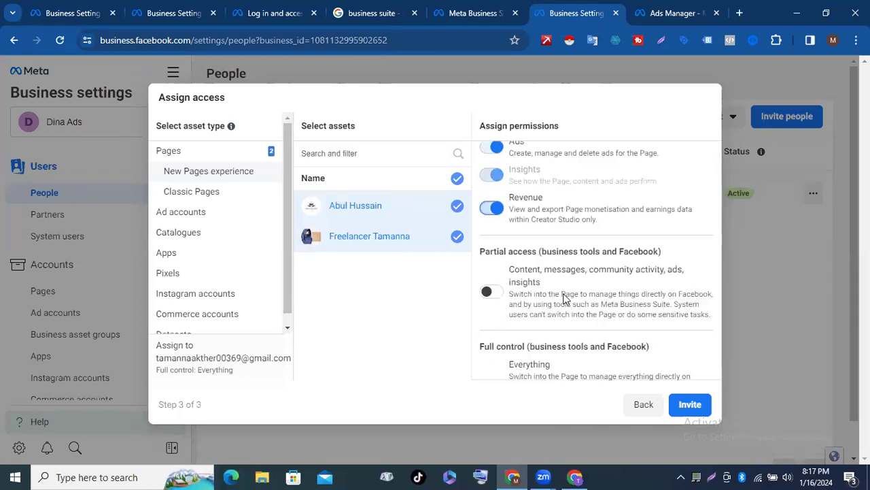
pyautogui.scroll(3, 563, 299)
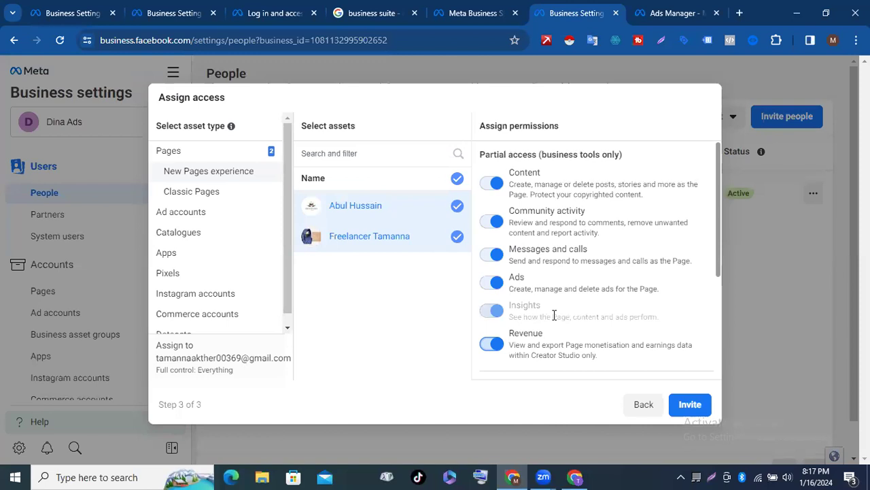
pyautogui.scroll(-3, 554, 315)
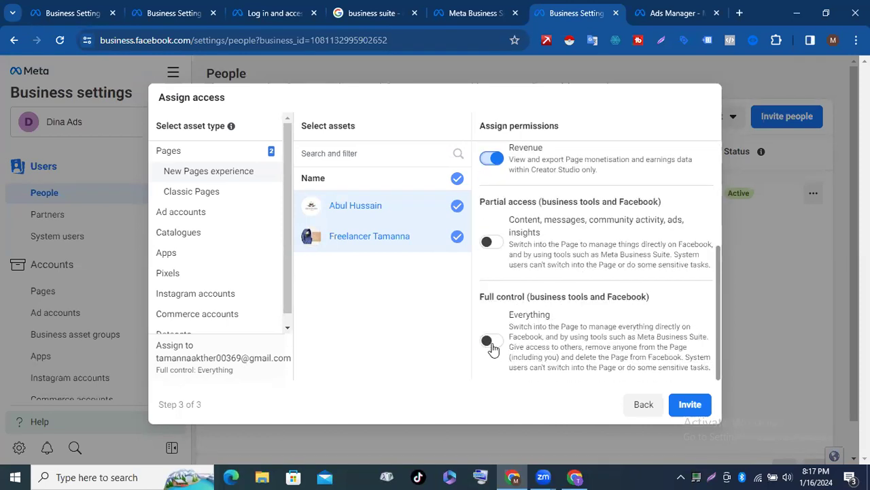
pyautogui.click(490, 344)
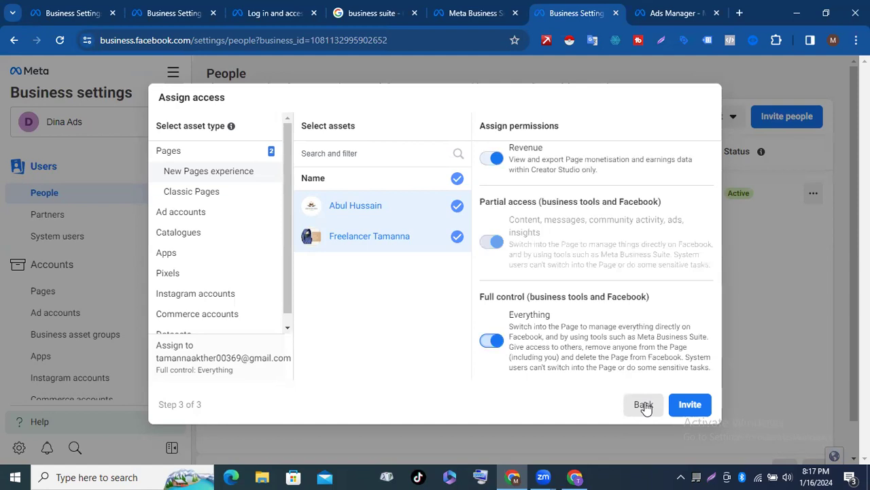
# Step: Go back to Step 2 to review Full control: Everything, then discard the invitation unsent
pyautogui.click(643, 404)
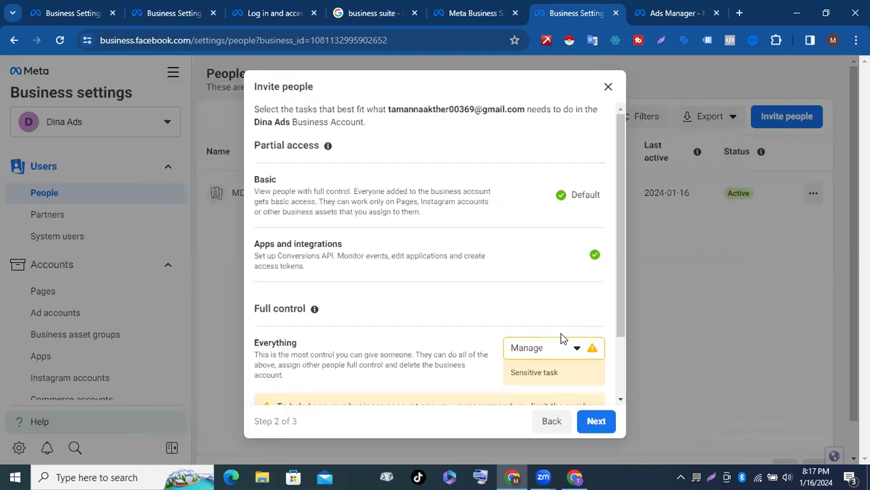
pyautogui.scroll(-2, 554, 408)
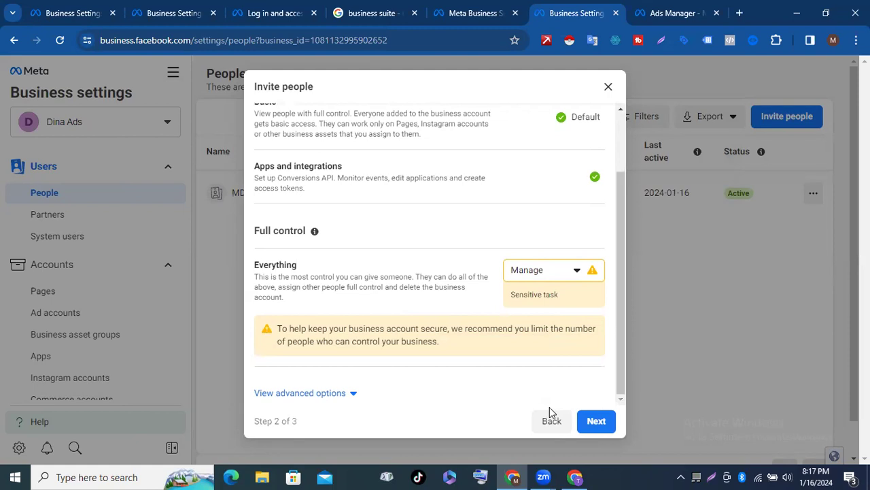
pyautogui.press('Escape')
# Step: Go to the Ad accounts settings and show the Add dropdown's options
pyautogui.click(63, 293)
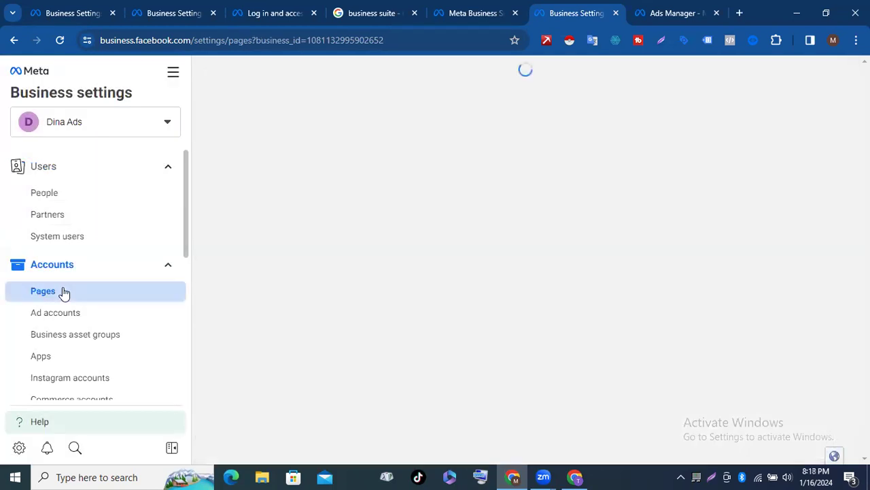
pyautogui.click(57, 316)
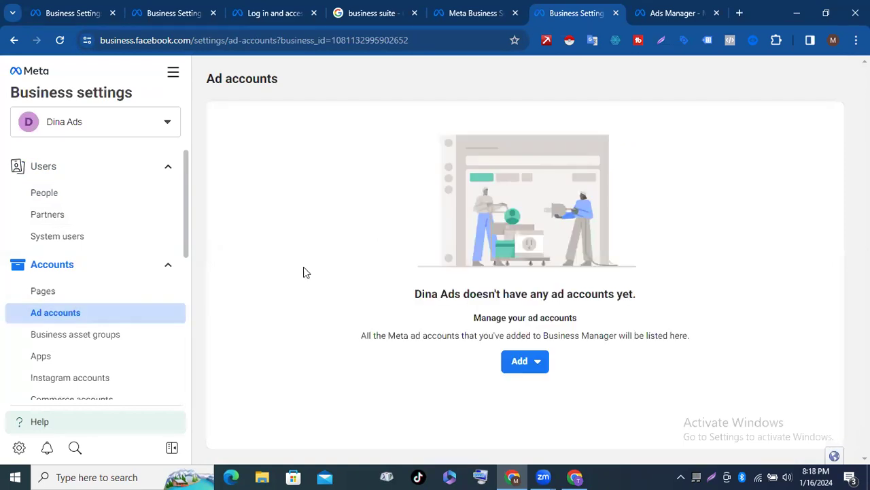
pyautogui.click(522, 362)
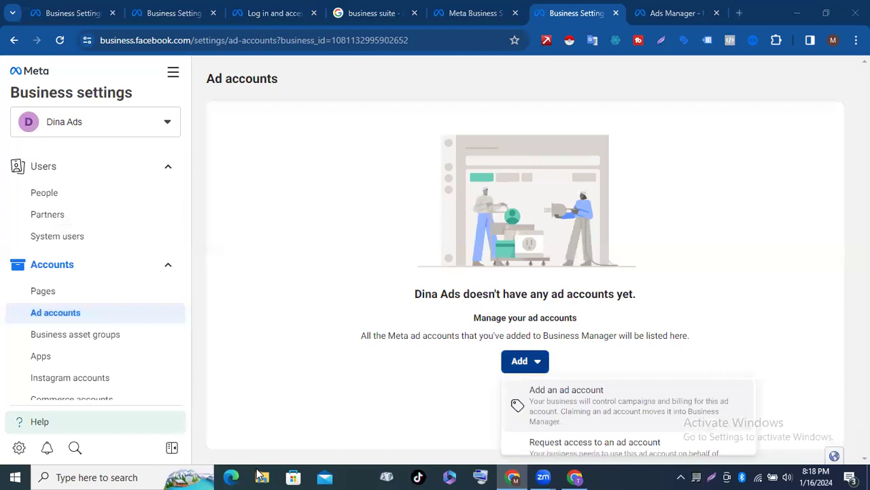
# Step: Choose to request access to another business's ad account
pyautogui.scroll(-1, 564, 408)
pyautogui.scroll(1, 540, 425)
pyautogui.scroll(-1, 612, 419)
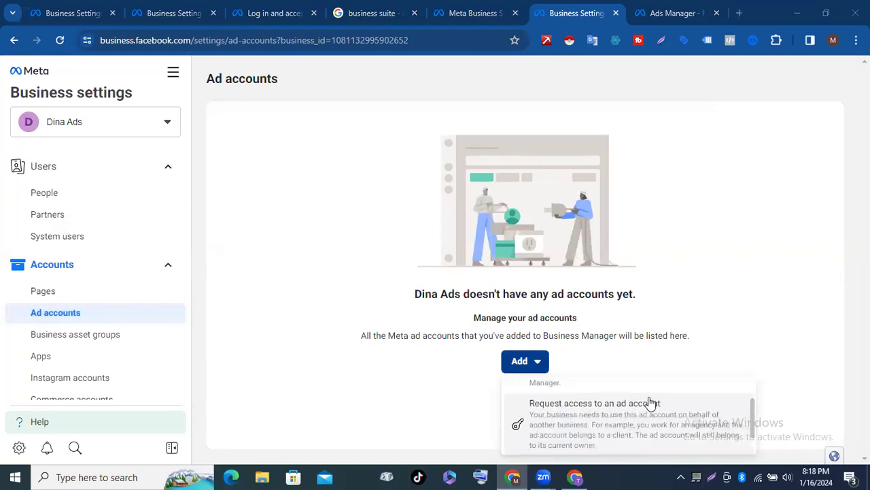
pyautogui.scroll(-1, 651, 402)
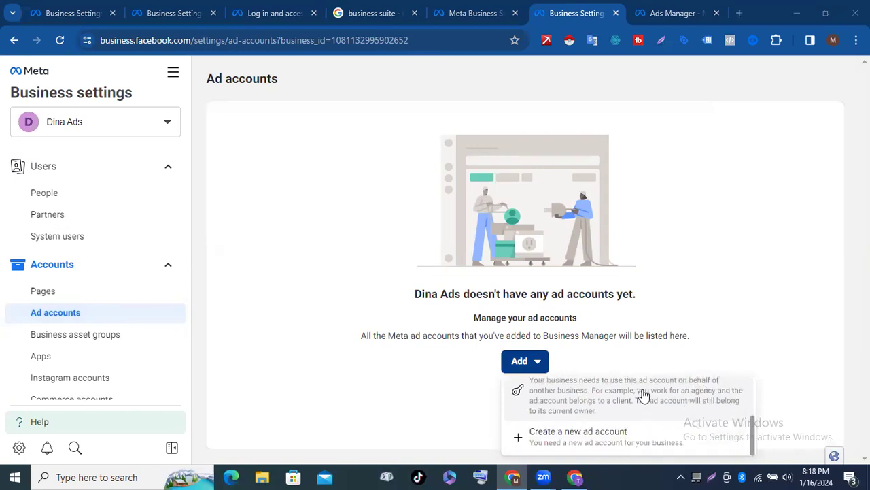
pyautogui.scroll(2, 632, 404)
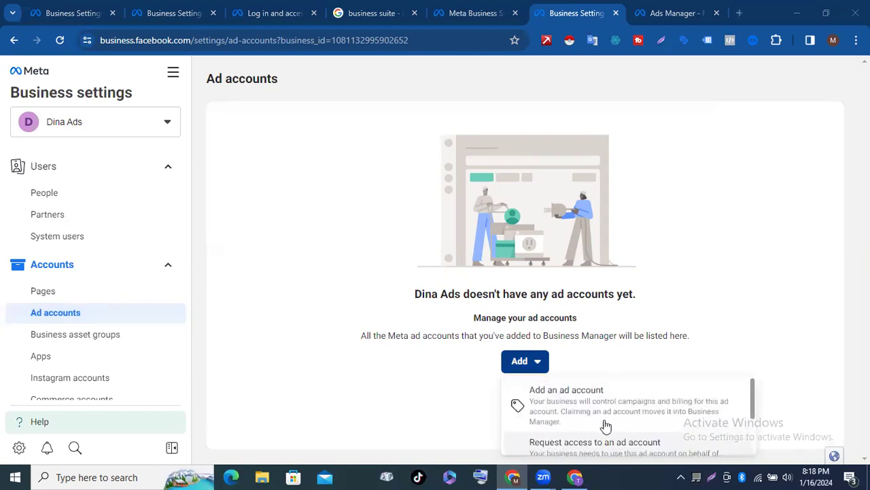
pyautogui.scroll(-2, 595, 412)
pyautogui.scroll(1, 559, 435)
pyautogui.scroll(-1, 574, 438)
pyautogui.scroll(1, 567, 407)
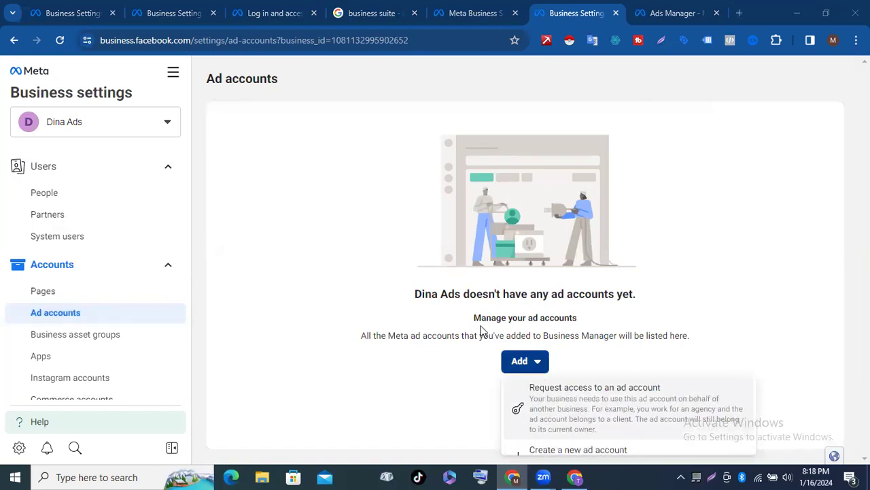
pyautogui.click(562, 413)
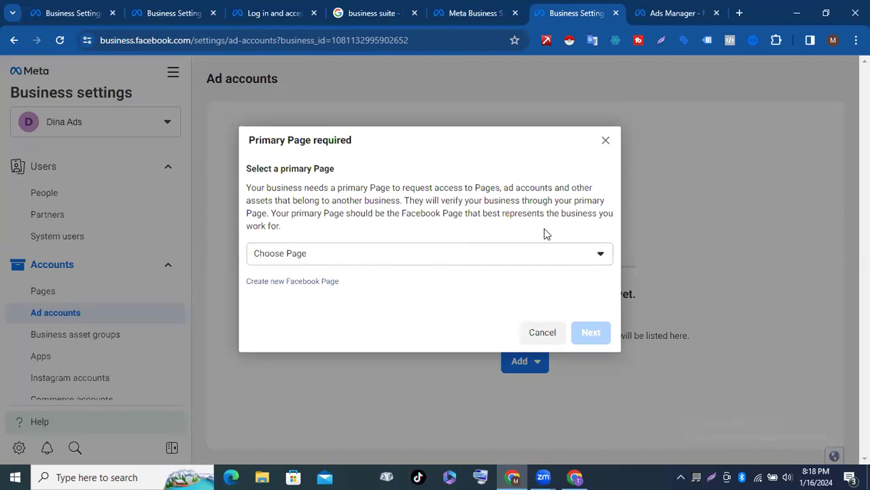
# Step: Check the Pages listed as primary Page, then close the Primary Page required dialog unchosen
pyautogui.click(601, 255)
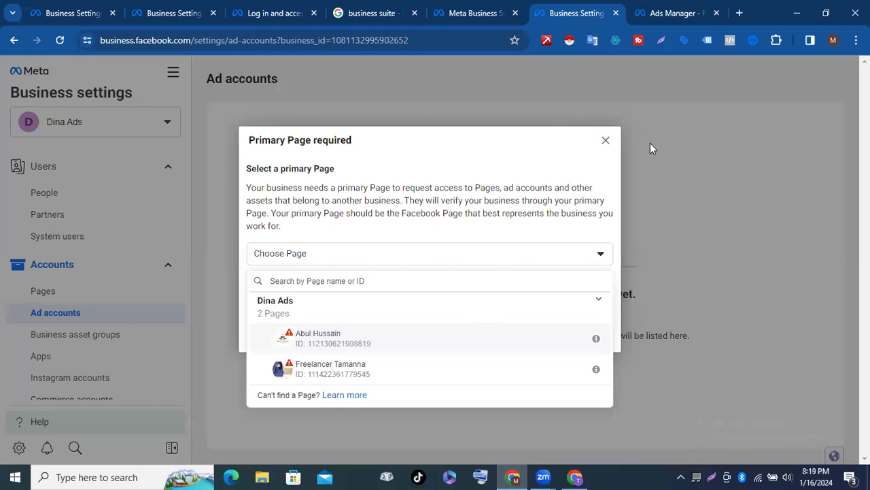
pyautogui.click(606, 141)
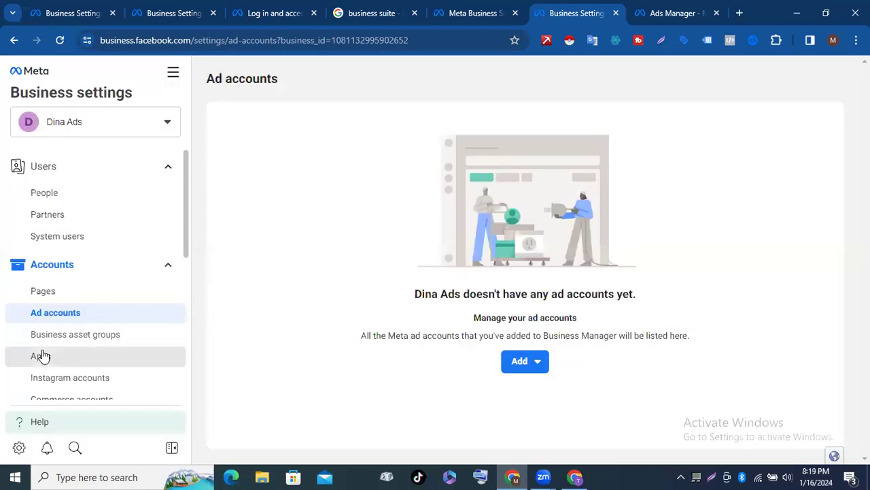
pyautogui.scroll(-5, 10, 369)
pyautogui.scroll(1, 10, 369)
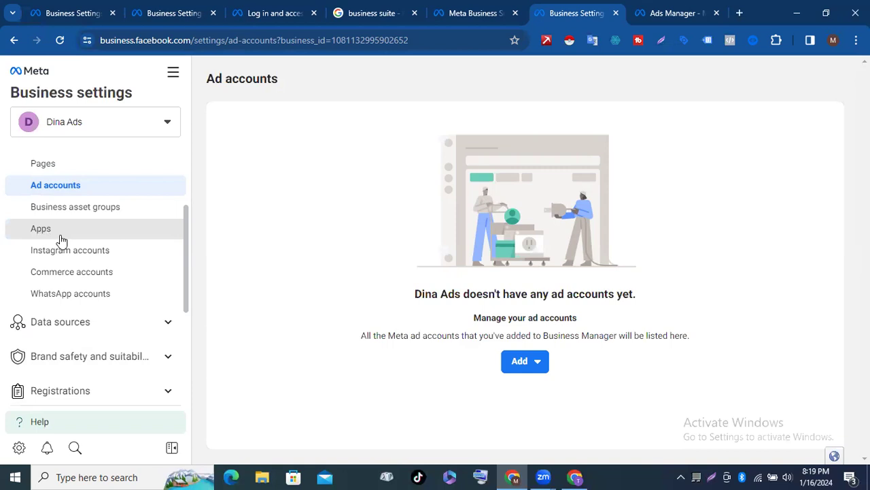
# Step: Visit the Instagram accounts and Commerce accounts pages, ending on WhatsApp accounts
pyautogui.click(54, 253)
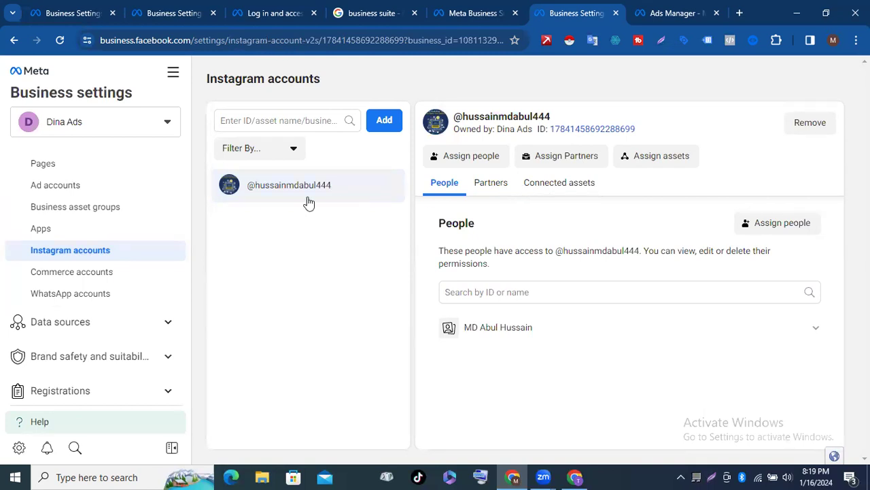
pyautogui.click(65, 280)
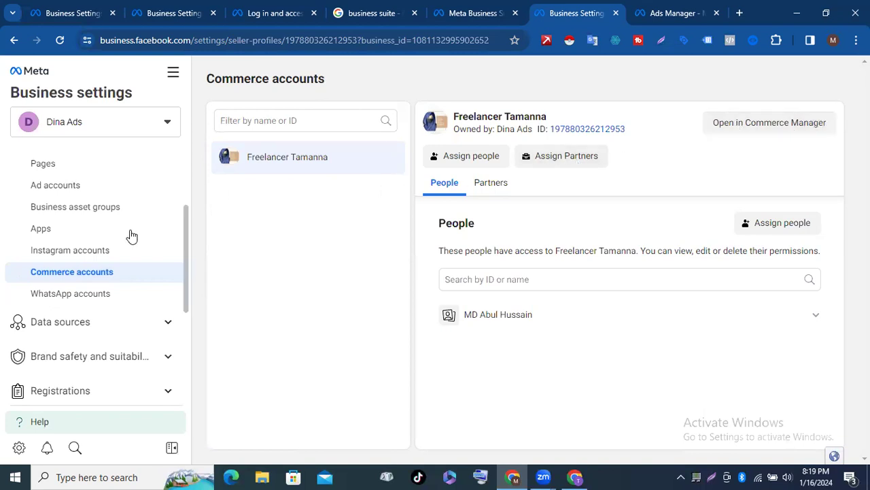
pyautogui.click(78, 294)
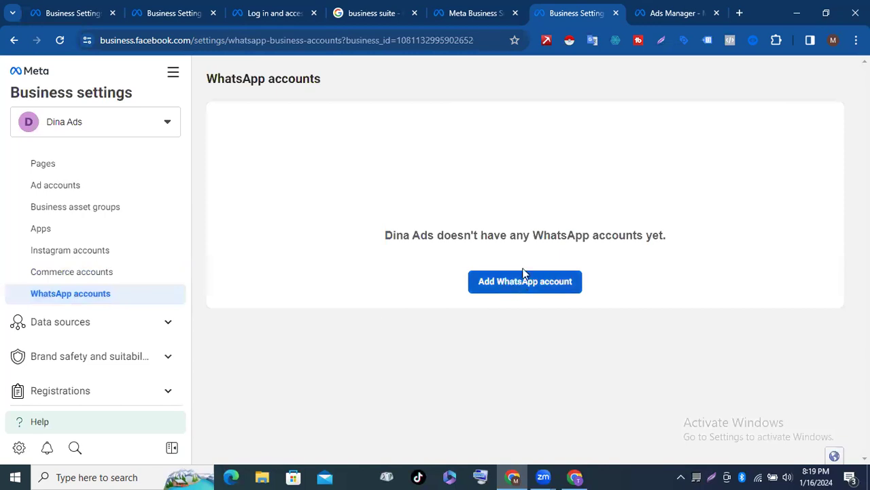
pyautogui.click(507, 279)
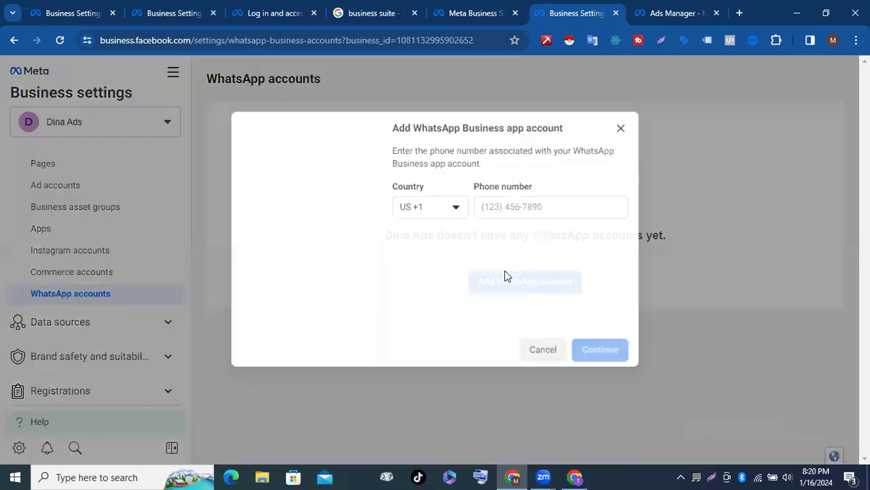
pyautogui.click(524, 207)
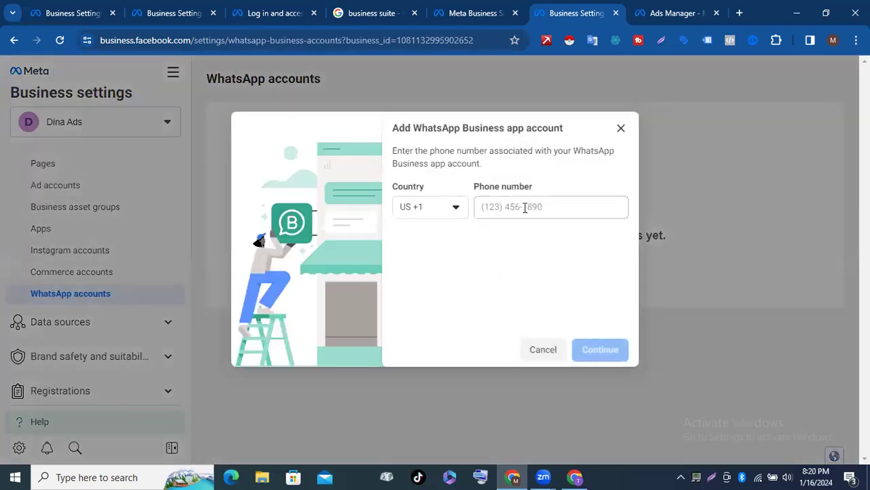
pyautogui.click(621, 130)
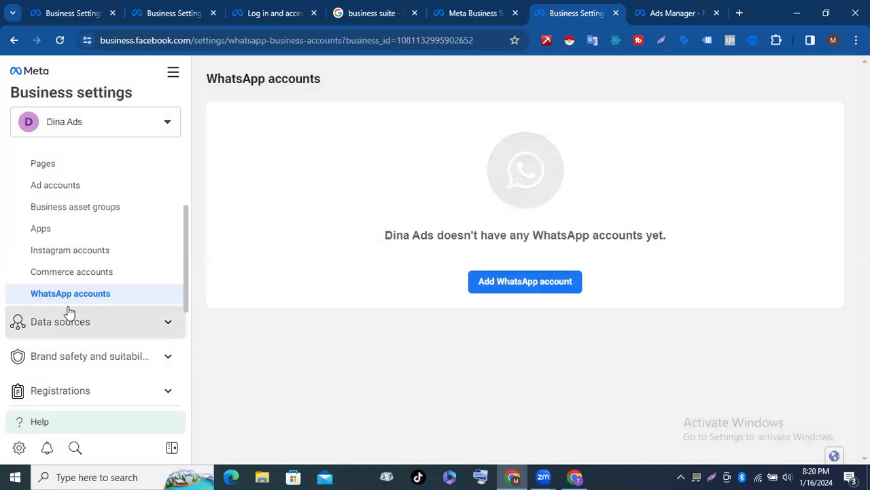
pyautogui.scroll(-3, 66, 311)
pyautogui.scroll(2, 64, 301)
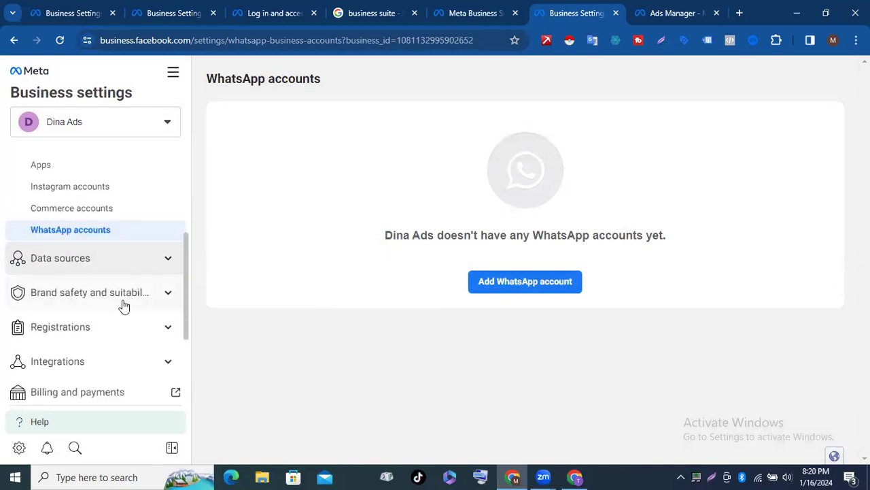
pyautogui.scroll(-2, 150, 271)
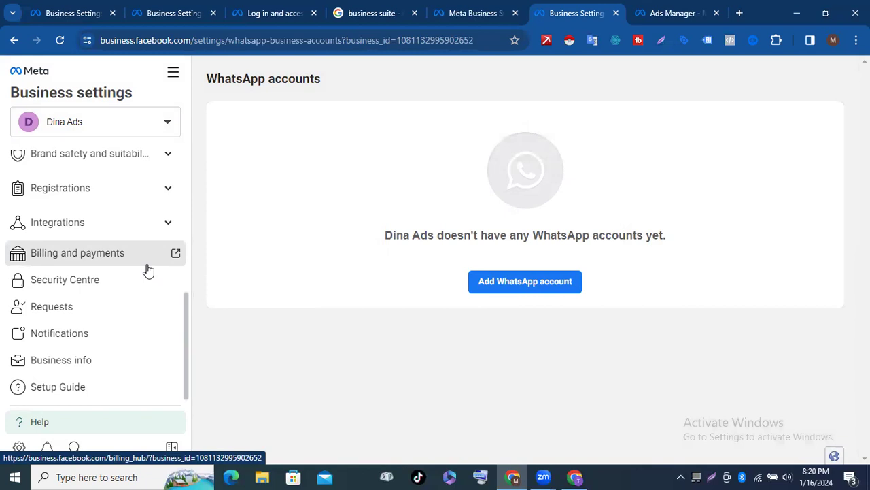
# Step: Open Business info and read through the business's details
pyautogui.click(48, 368)
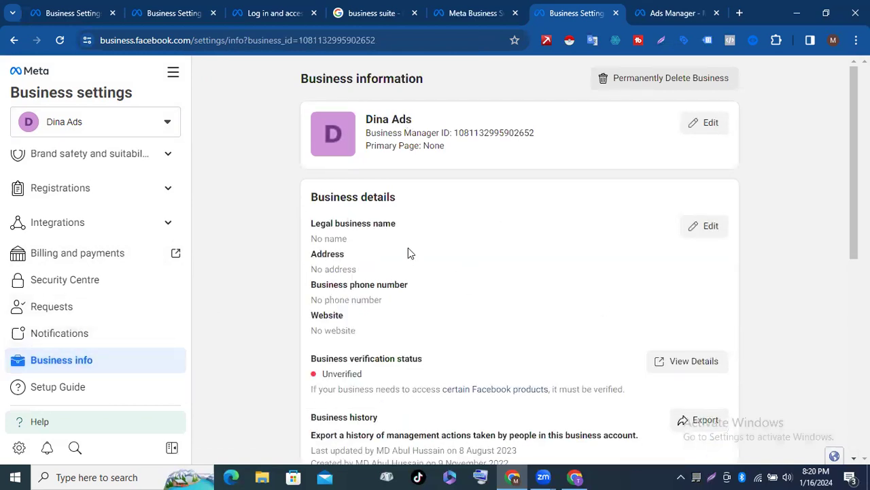
pyautogui.scroll(-2, 408, 249)
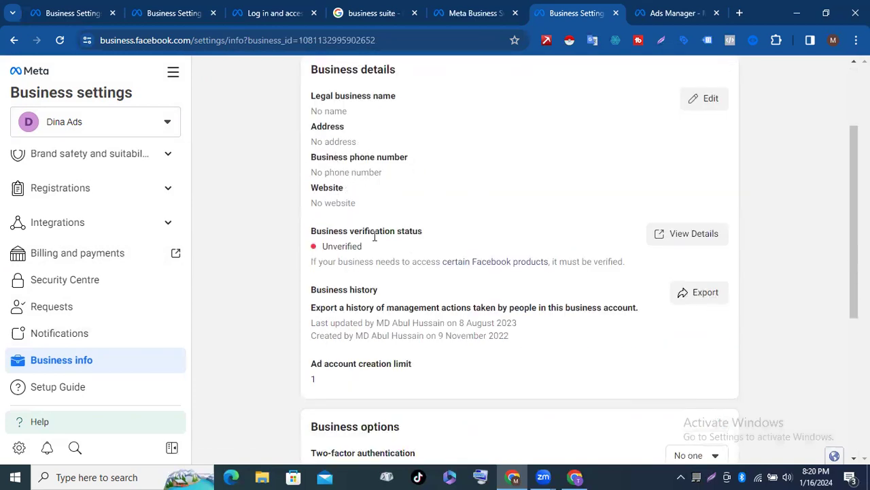
pyautogui.scroll(-1, 387, 216)
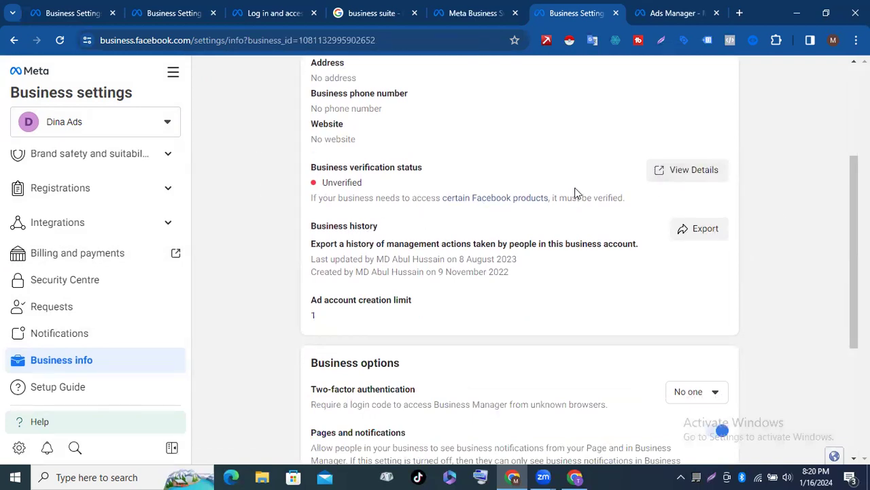
pyautogui.scroll(-2, 680, 169)
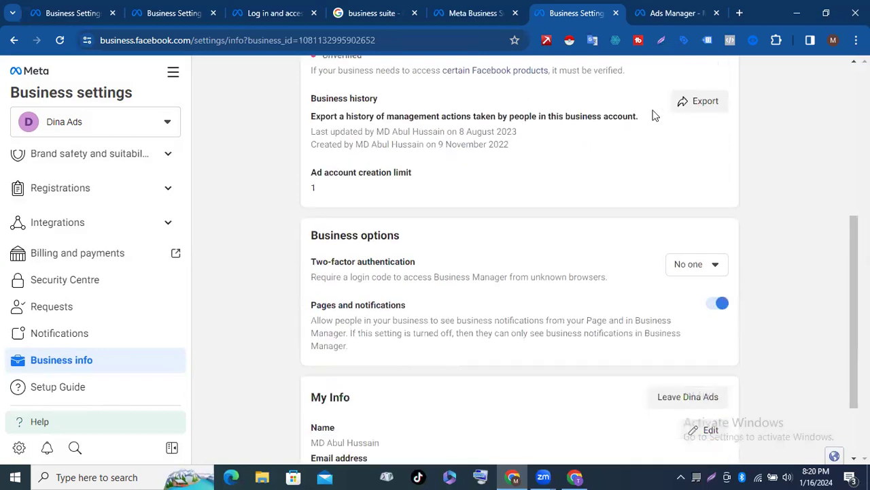
pyautogui.scroll(2, 422, 140)
pyautogui.scroll(-2, 437, 155)
pyautogui.scroll(1, 442, 121)
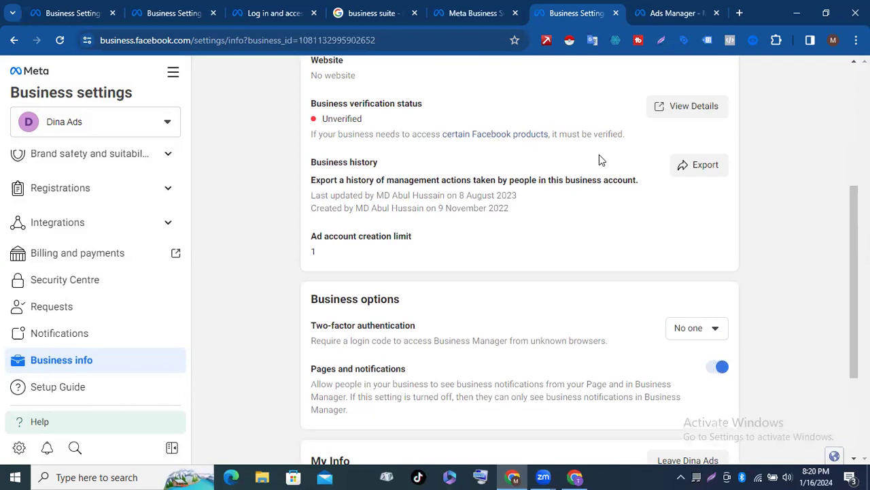
# Step: Open Billing and payments in a new tab
pyautogui.scroll(-2, 408, 170)
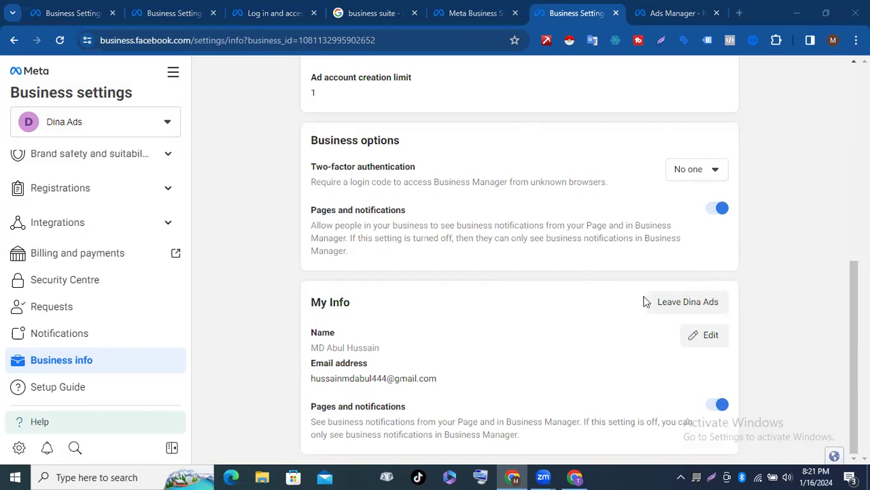
pyautogui.scroll(1, 639, 396)
pyautogui.scroll(1, 639, 395)
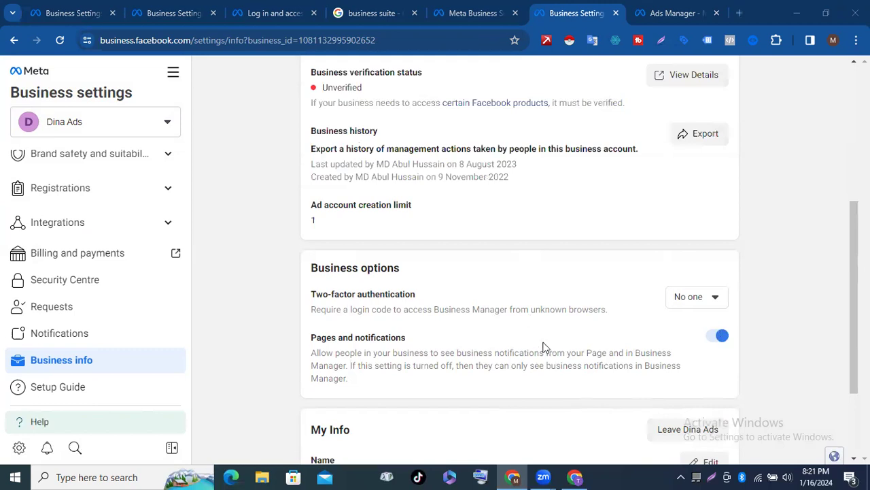
pyautogui.scroll(4, 543, 347)
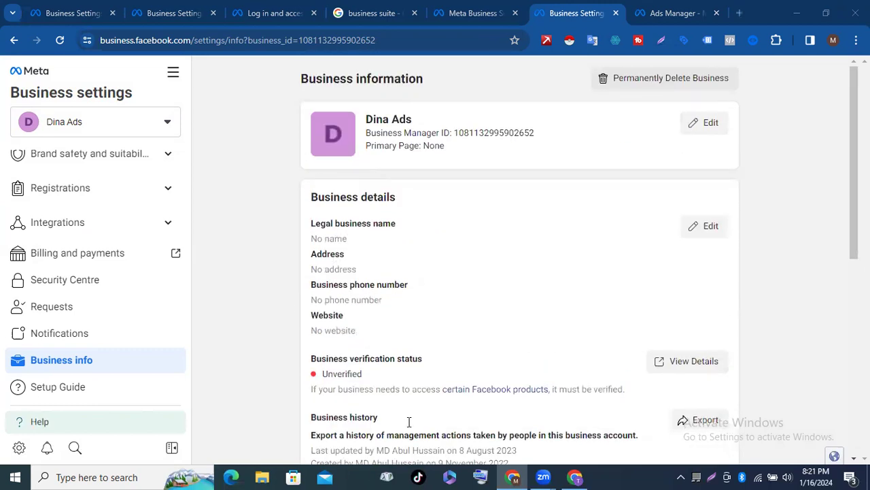
pyautogui.scroll(-6, 455, 336)
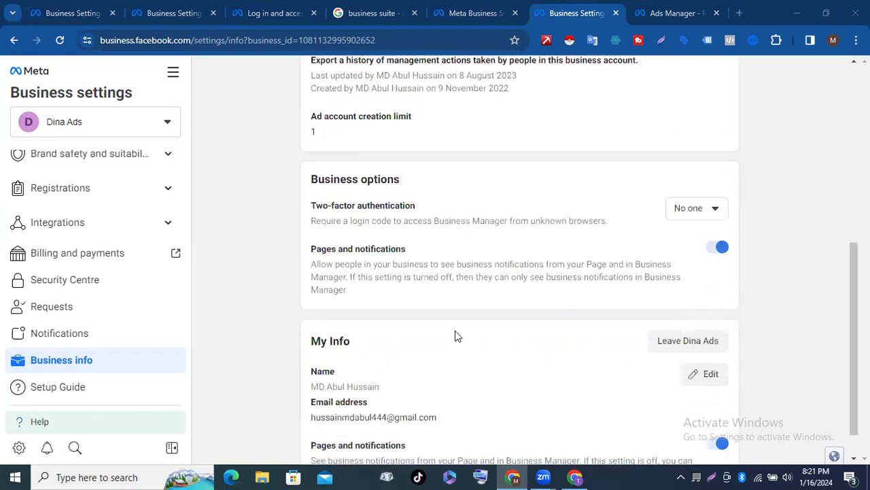
pyautogui.click(58, 257)
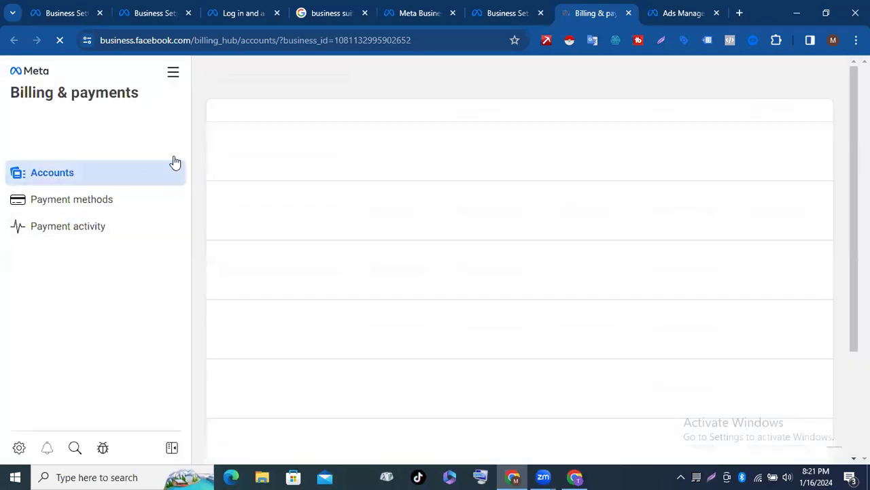
# Step: Show the business payment methods and dismiss the payment management tour popup
pyautogui.click(82, 204)
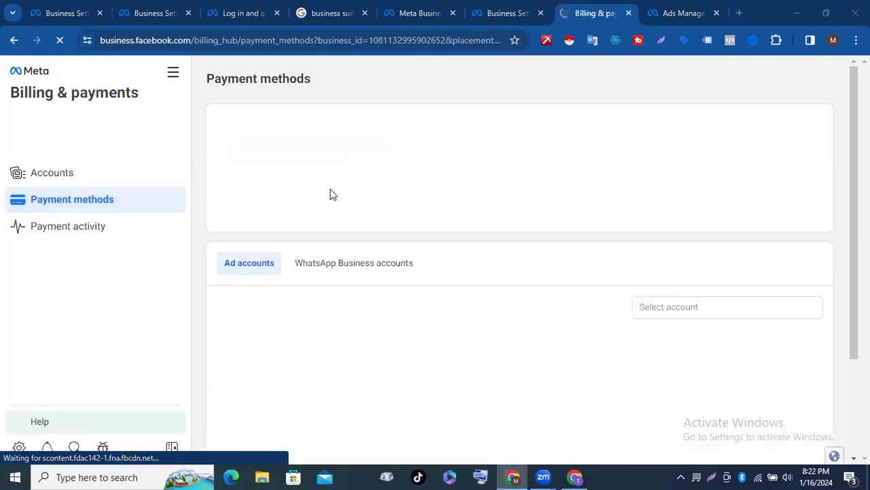
pyautogui.scroll(-3, 392, 204)
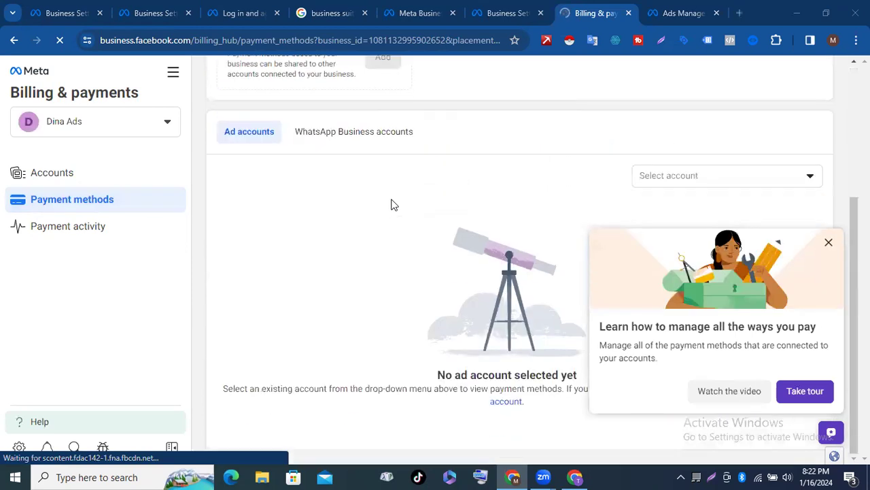
pyautogui.scroll(2, 378, 181)
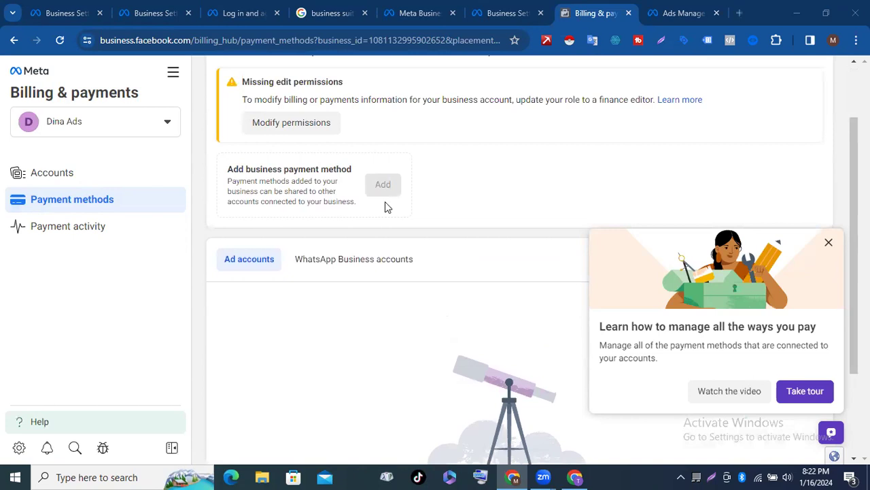
pyautogui.scroll(2, 384, 204)
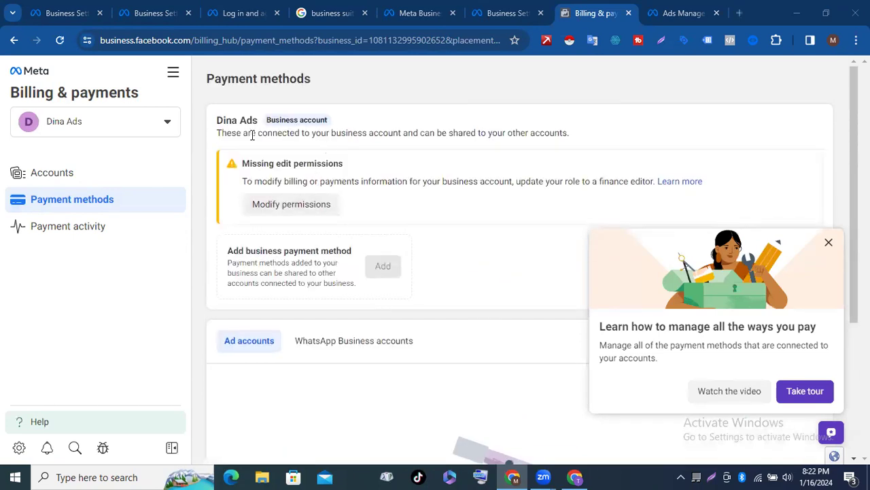
pyautogui.scroll(-3, 291, 181)
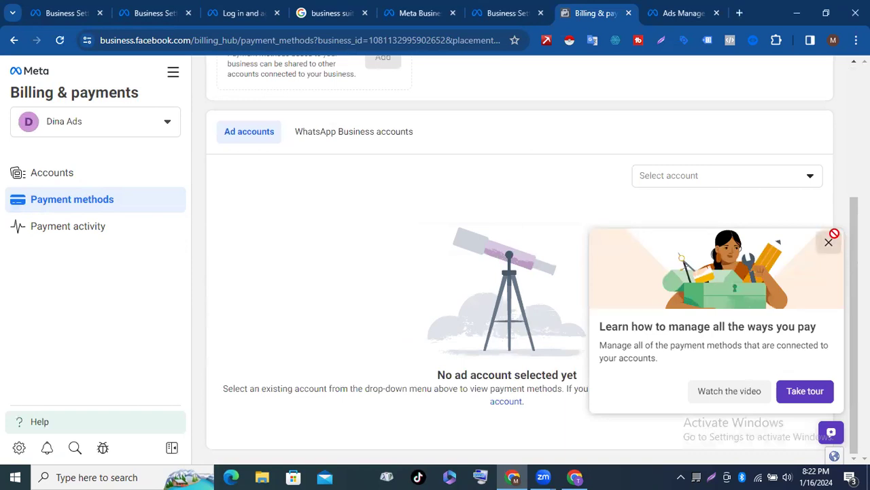
pyautogui.click(829, 242)
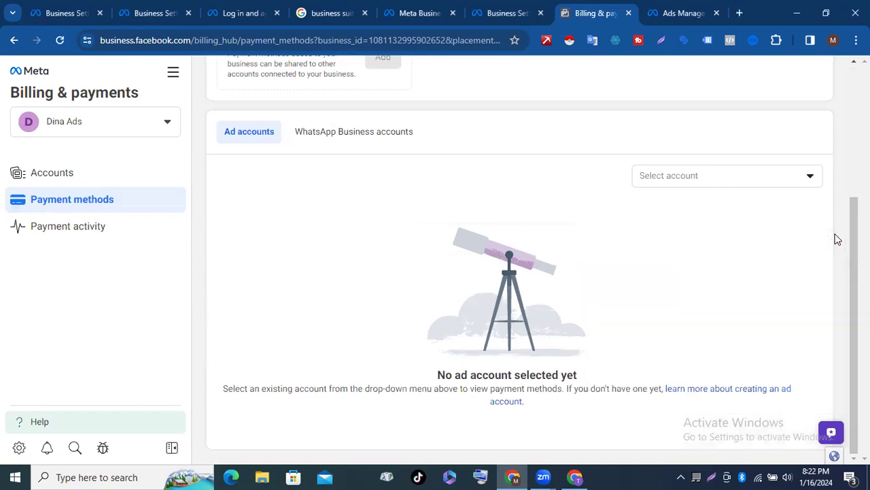
# Step: View the billing Accounts and Payment activity pages, then return to Payment methods
pyautogui.click(85, 172)
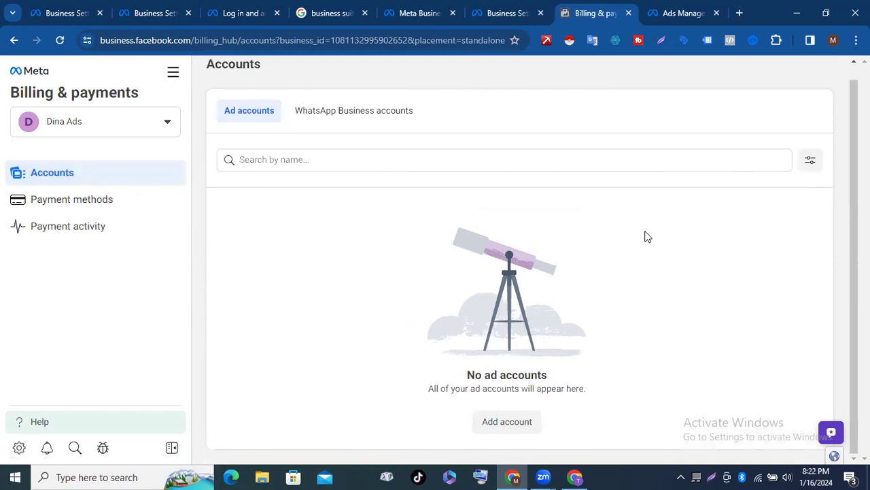
pyautogui.click(107, 237)
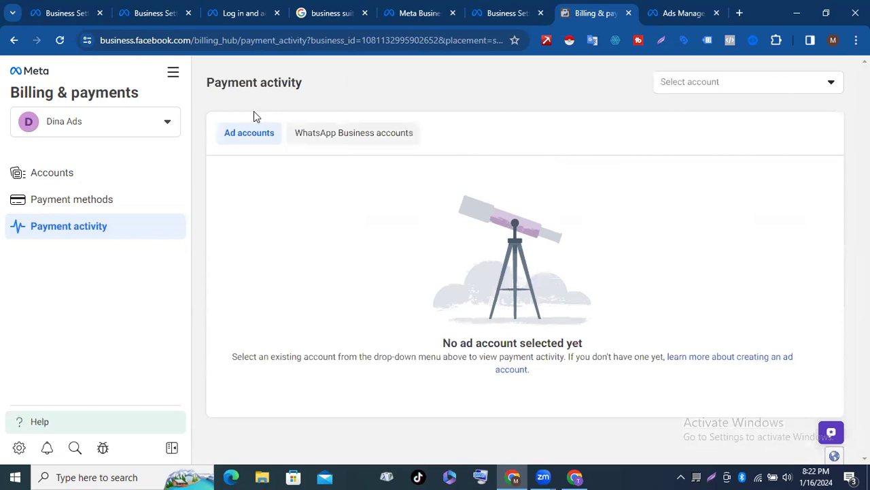
pyautogui.click(105, 202)
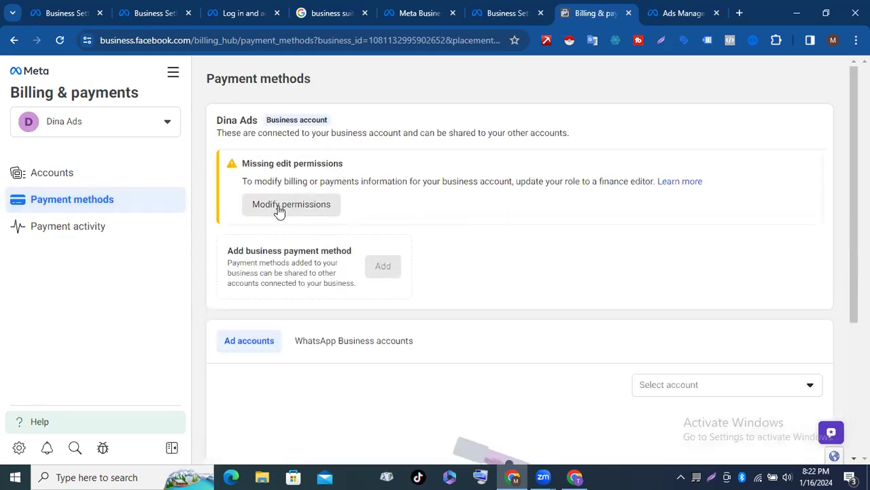
pyautogui.scroll(-3, 325, 210)
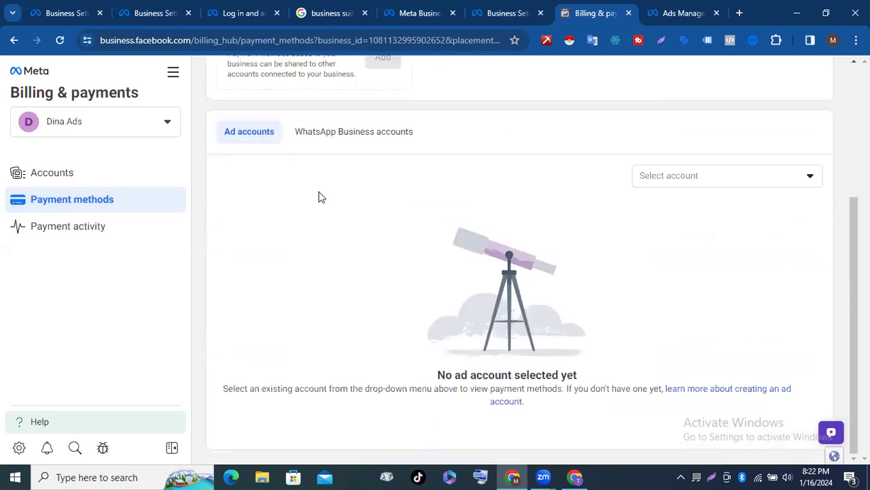
pyautogui.scroll(3, 321, 195)
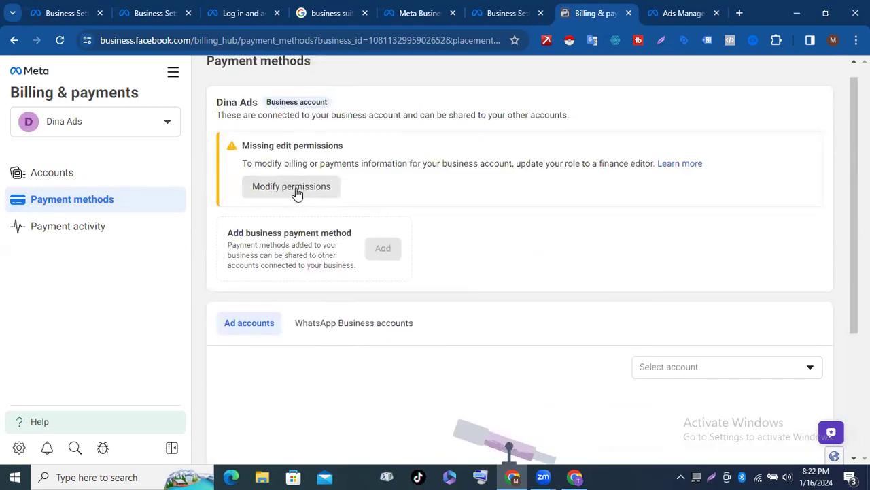
pyautogui.scroll(1, 476, 198)
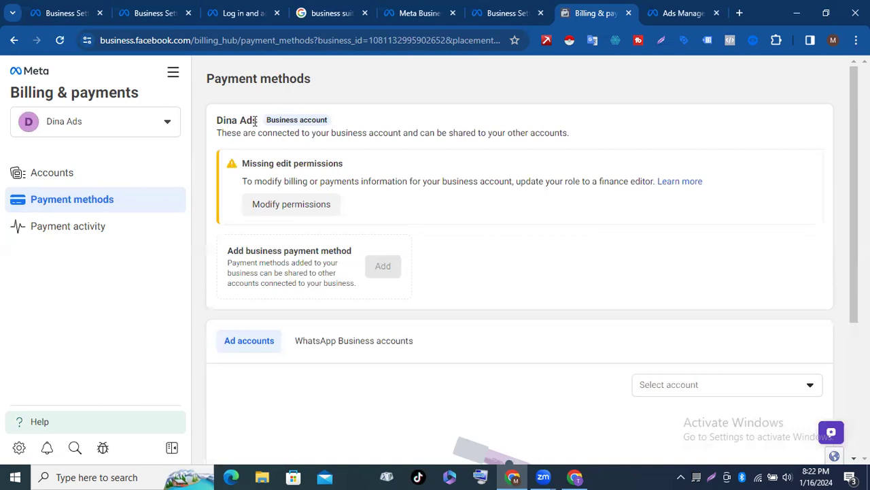
# Step: Open the All tools list of business tools
pyautogui.scroll(-1, 252, 212)
pyautogui.scroll(-2, 252, 212)
pyautogui.scroll(2, 320, 184)
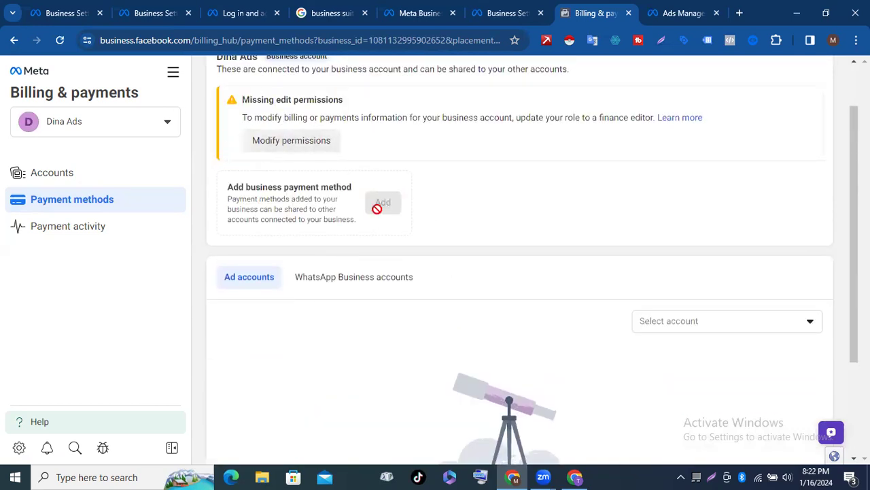
pyautogui.scroll(1, 383, 200)
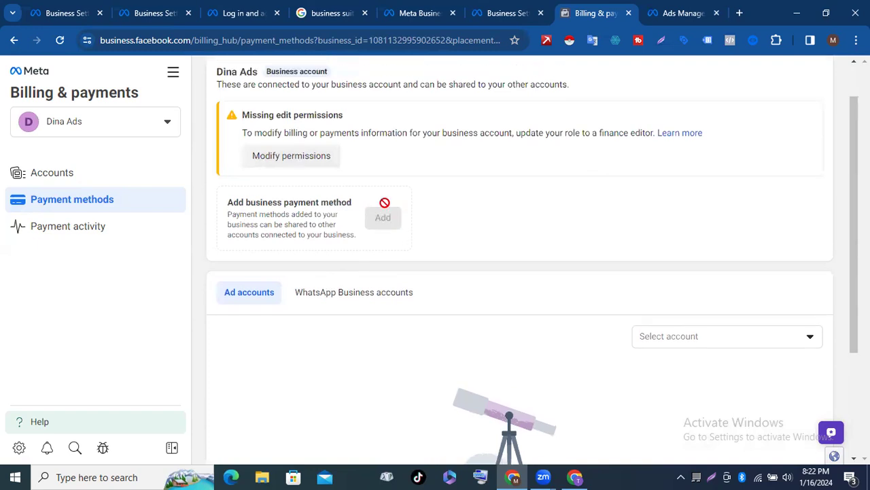
pyautogui.scroll(-3, 382, 269)
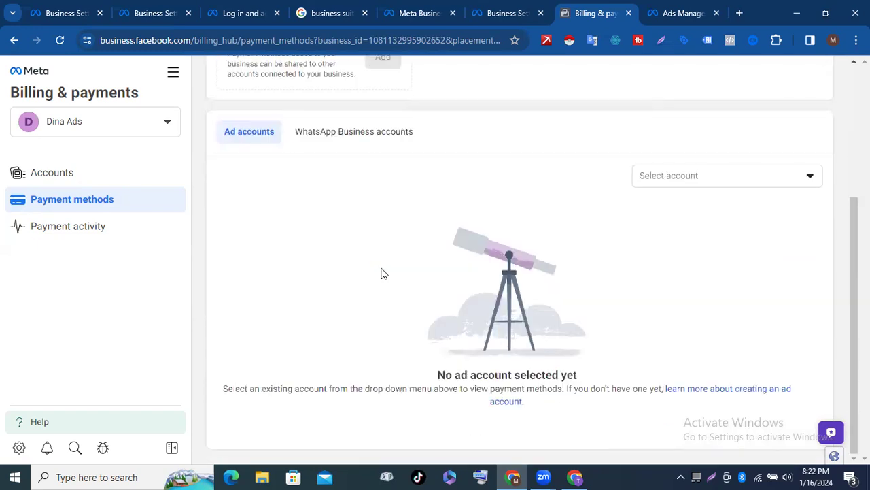
pyautogui.scroll(3, 382, 273)
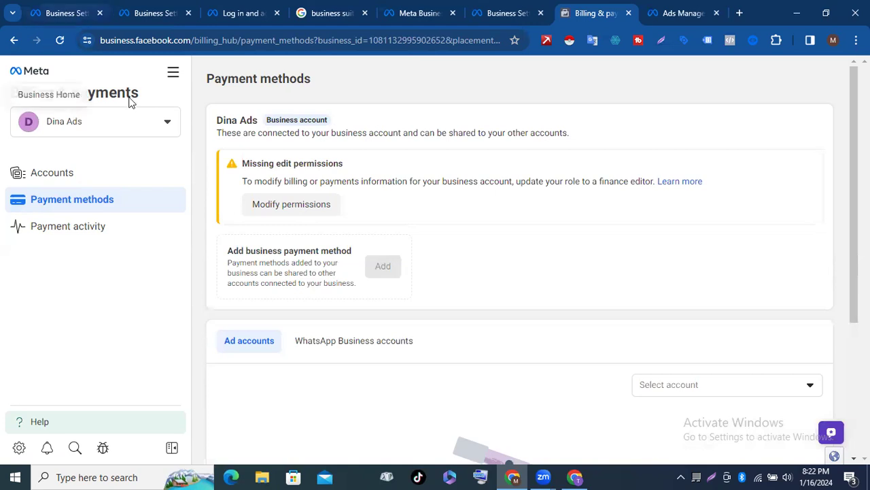
pyautogui.click(174, 74)
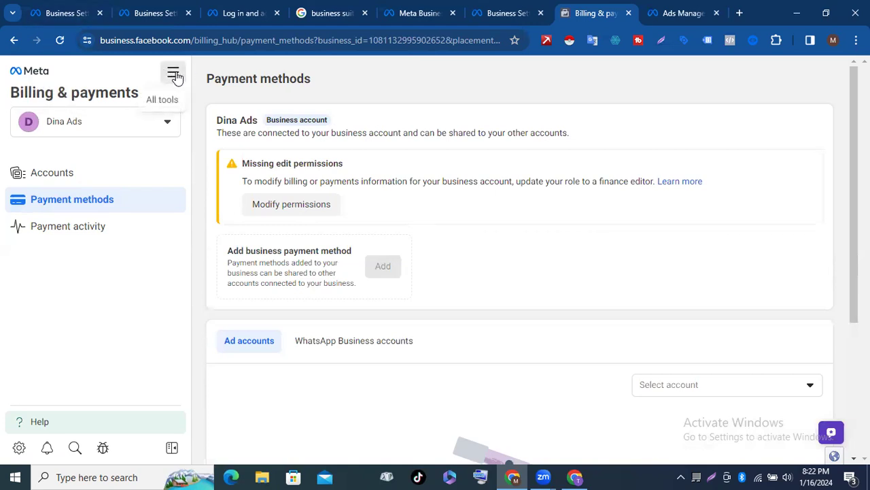
# Step: Go to Ads Manager and dismiss the 'Add payment method' notice
pyautogui.click(231, 157)
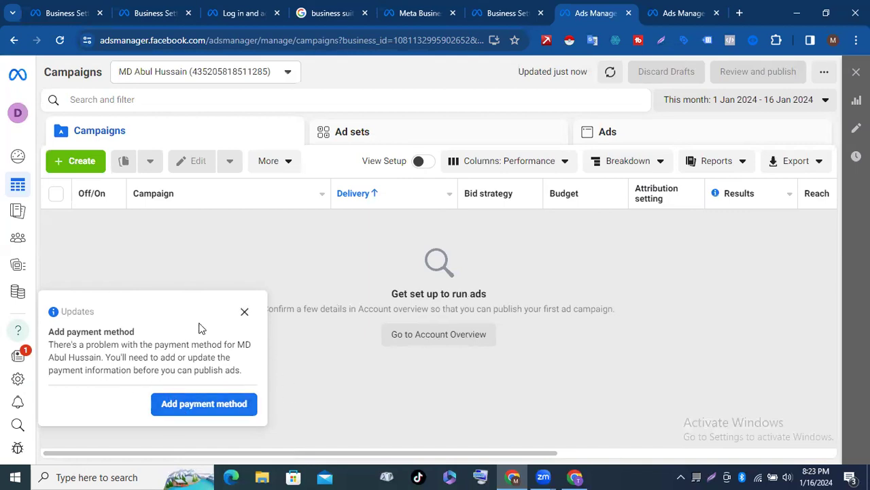
pyautogui.click(245, 312)
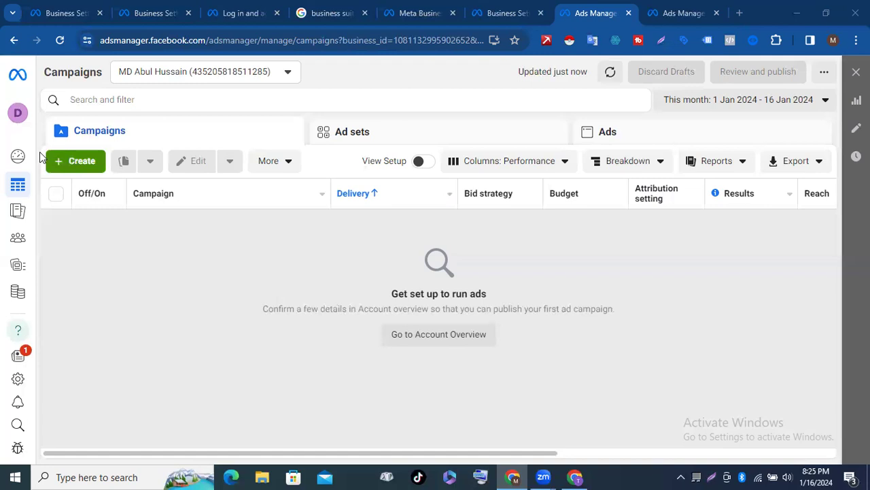
# Step: Start a new campaign and browse its six objectives, from Awareness to Sales
pyautogui.click(60, 162)
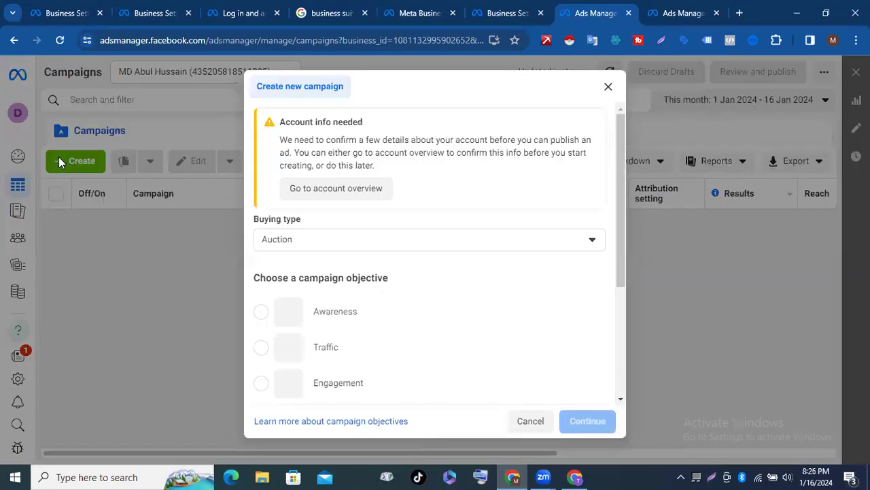
pyautogui.scroll(-5, 320, 232)
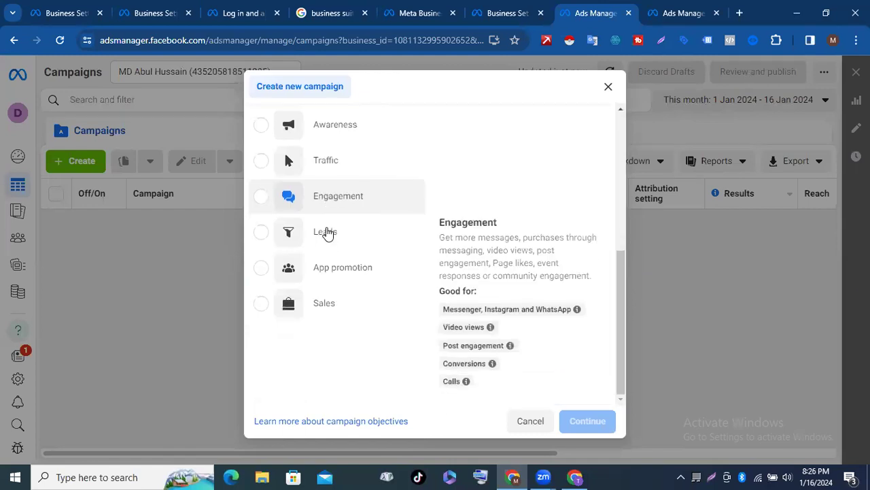
pyautogui.scroll(4, 337, 185)
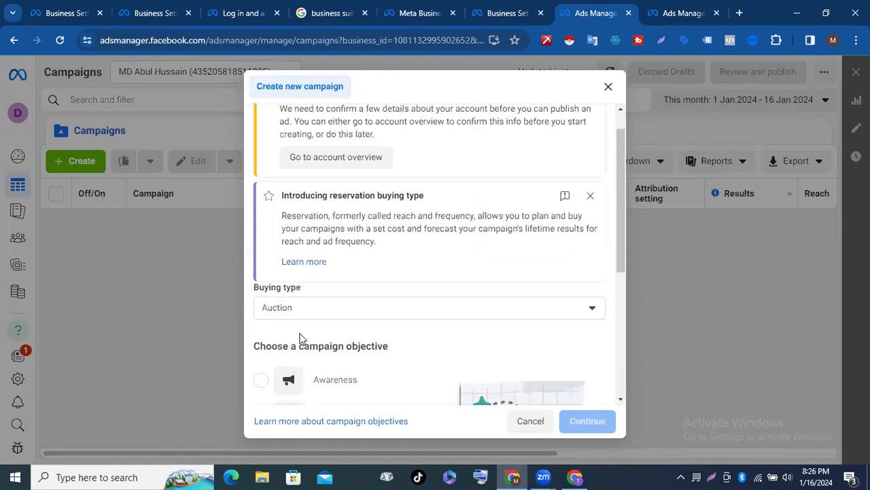
pyautogui.scroll(-4, 483, 197)
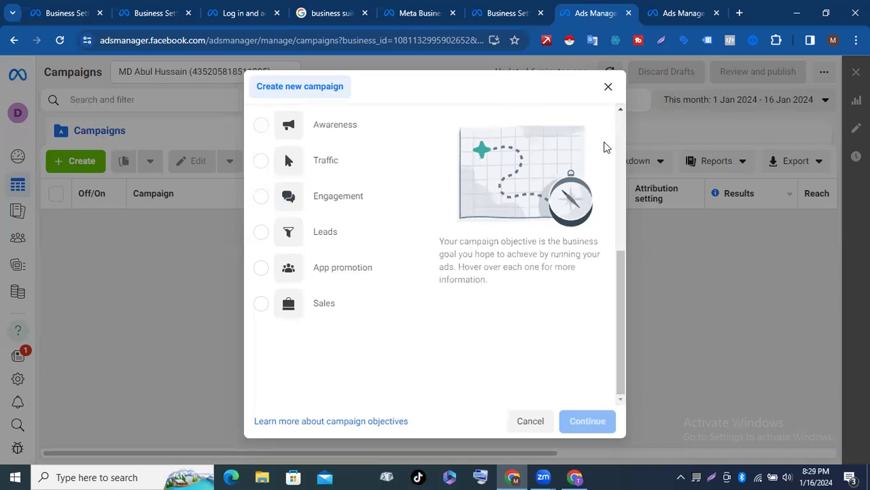
# Step: Try Sales briefly, then choose Awareness as the campaign objective and continue to campaign setup
pyautogui.moveTo(336, 236)
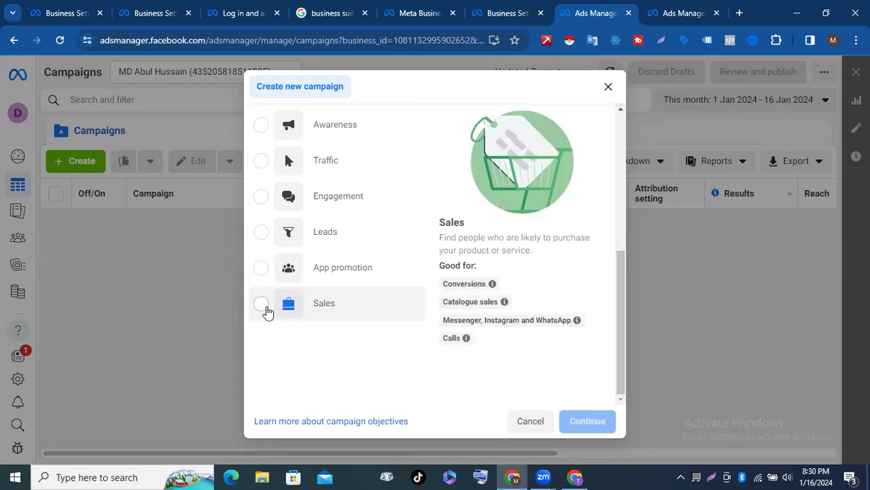
pyautogui.click(262, 304)
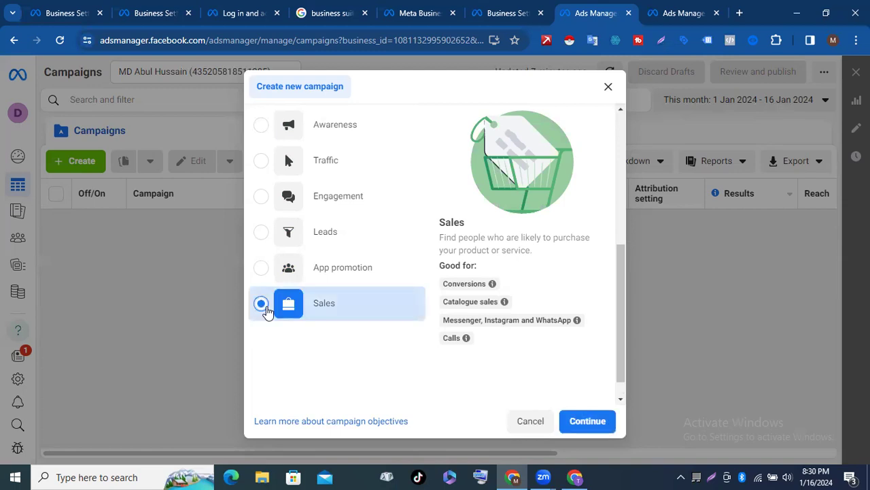
pyautogui.click(263, 305)
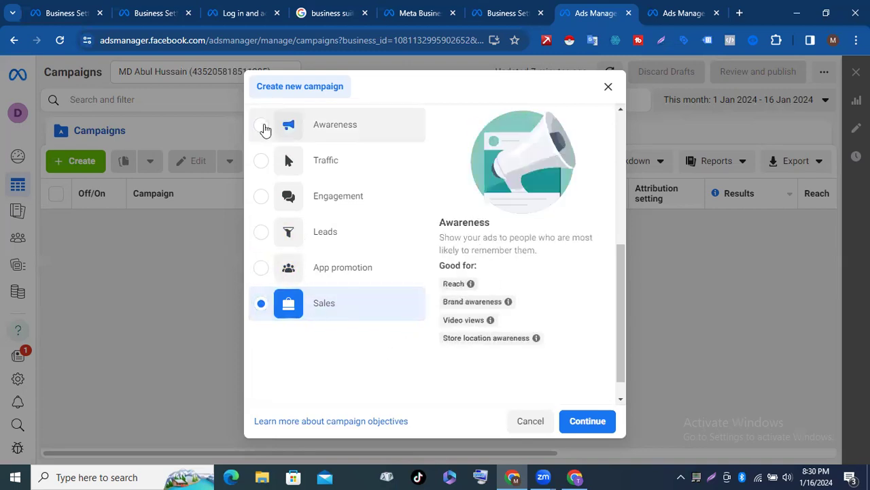
pyautogui.click(264, 126)
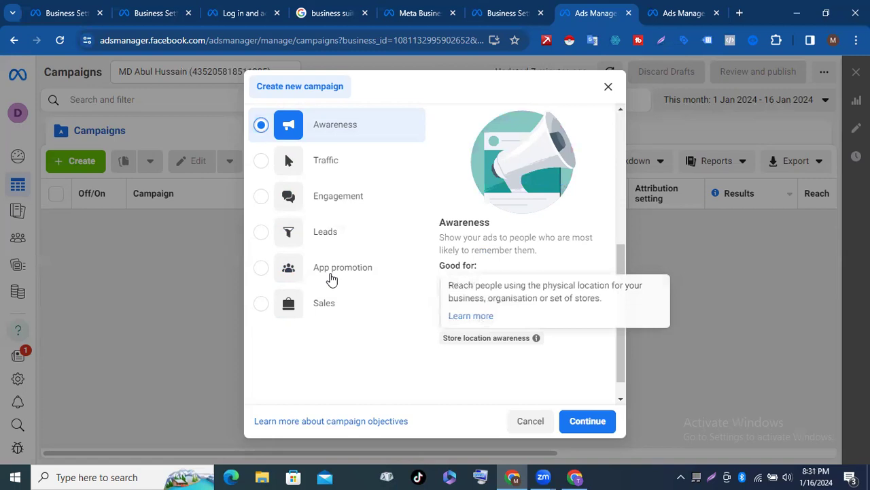
pyautogui.scroll(2, 360, 259)
pyautogui.scroll(-3, 358, 249)
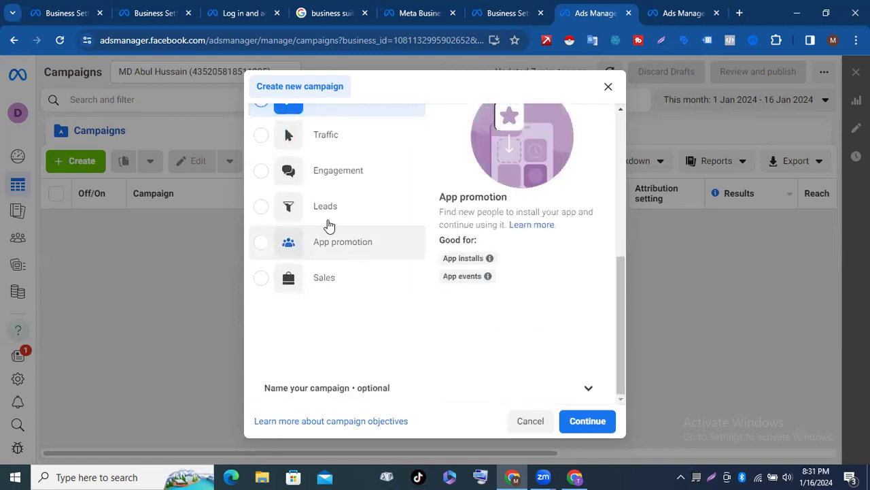
pyautogui.scroll(2, 328, 225)
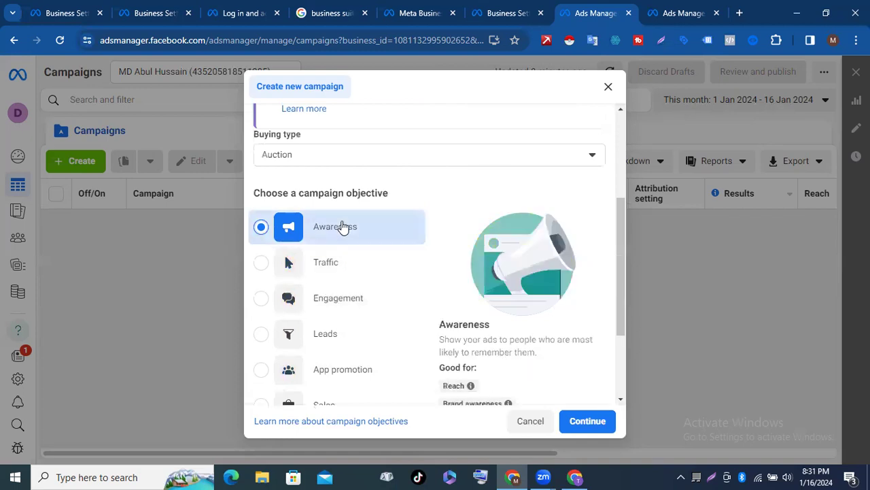
pyautogui.scroll(-2, 326, 234)
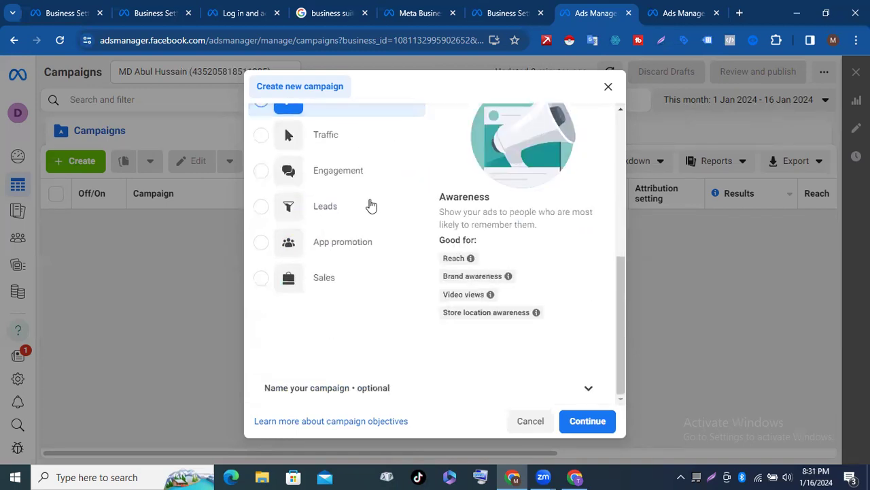
pyautogui.scroll(3, 369, 202)
pyautogui.scroll(1, 371, 200)
pyautogui.scroll(-3, 369, 285)
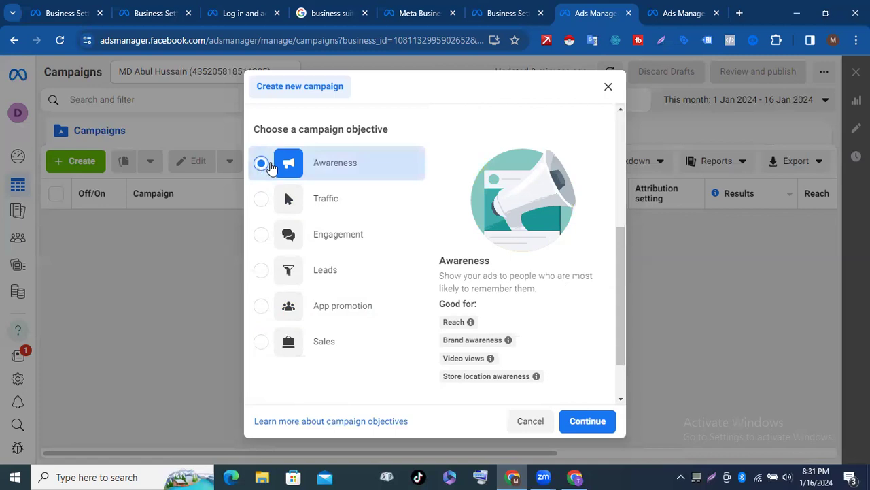
pyautogui.scroll(-1, 360, 171)
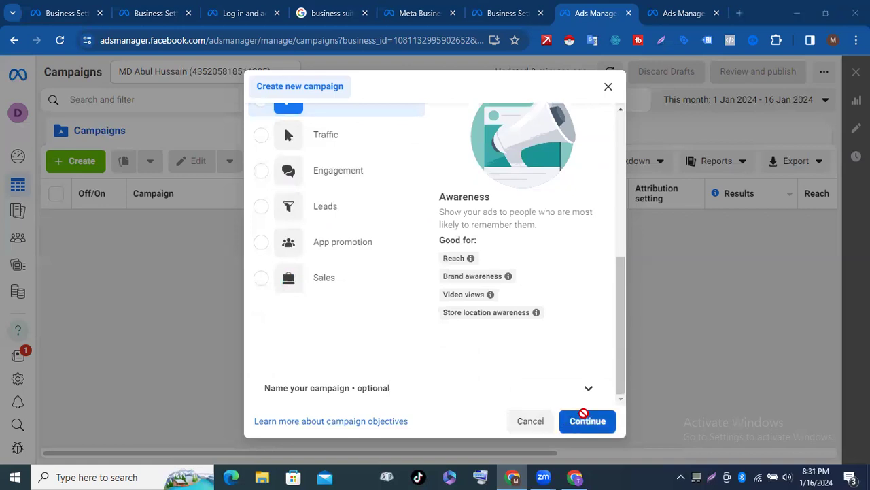
pyautogui.click(586, 417)
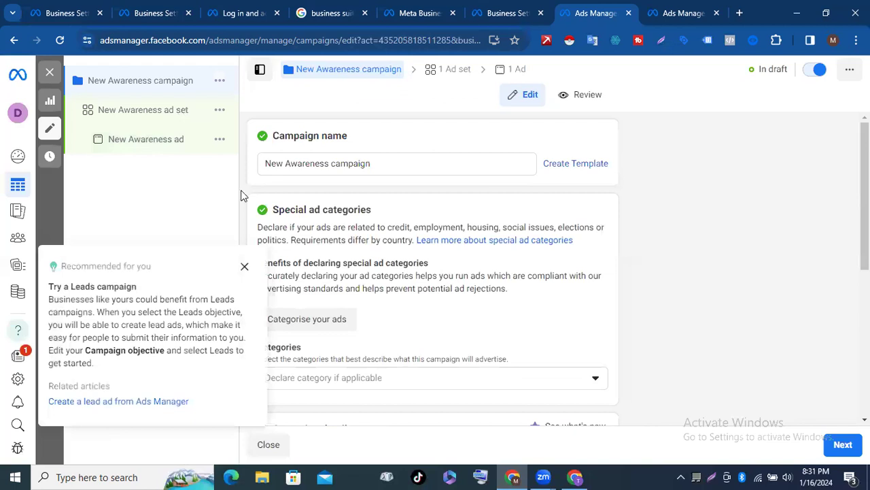
# Step: Close the 'Recommended for you' Leads campaign recommendation in the New Awareness campaign draft
pyautogui.click(245, 268)
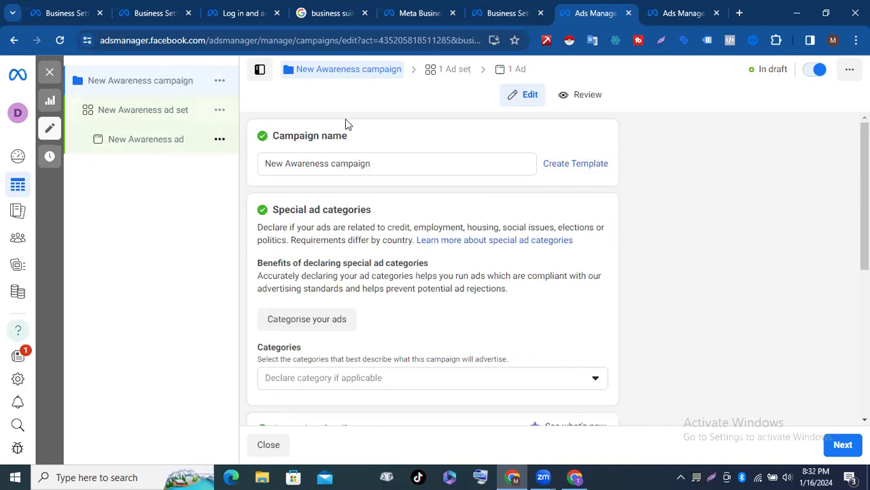
# Step: Edit the Campaign name field, removing 'New' and 'campaign' and adding 'test' before 'Awareness'
pyautogui.click(389, 164)
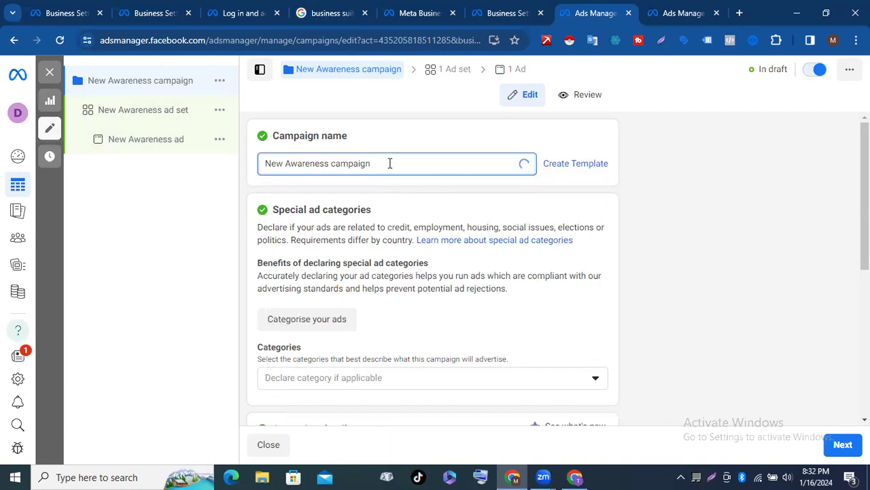
pyautogui.click(286, 163)
pyautogui.press('BackSpace')
pyautogui.press('BackSpace')
pyautogui.press('BackSpace')
pyautogui.press('BackSpace')
pyautogui.press('BackSpace')
pyautogui.press('BackSpace')
pyautogui.press('BackSpace')
pyautogui.press('BackSpace')
pyautogui.press('BackSpace')
pyautogui.press('BackSpace')
pyautogui.press('BackSpace')
pyautogui.press('BackSpace')
pyautogui.press('BackSpace')
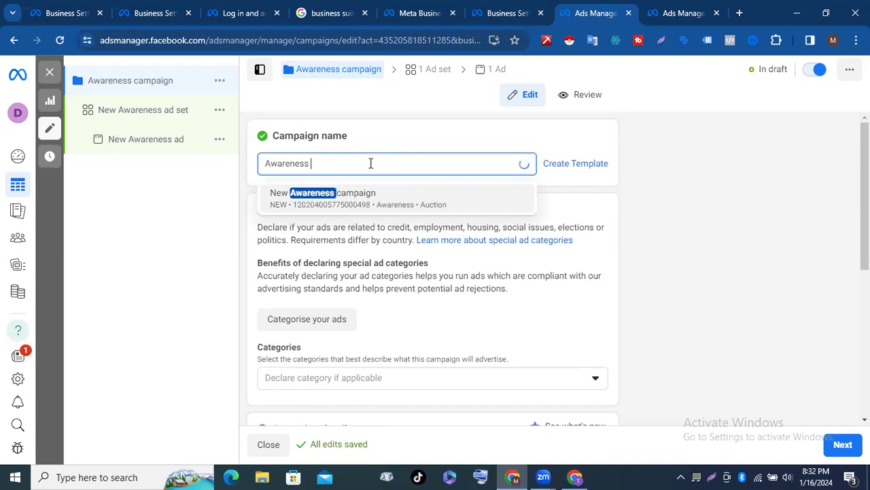
pyautogui.press('Escape')
pyautogui.click(265, 163)
pyautogui.write('Test')
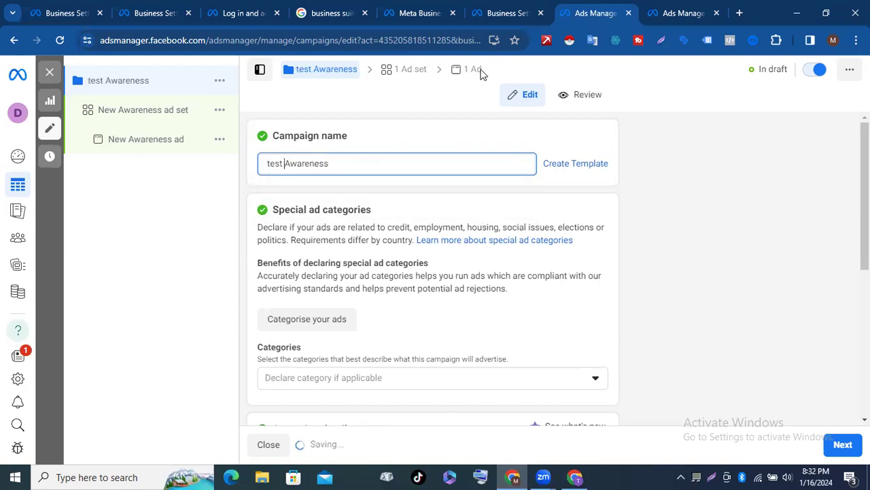
# Step: Find Special ad categories and open the 'Categorise your ads' dialog at the credit question
pyautogui.scroll(-2, 519, 214)
pyautogui.scroll(-2, 383, 159)
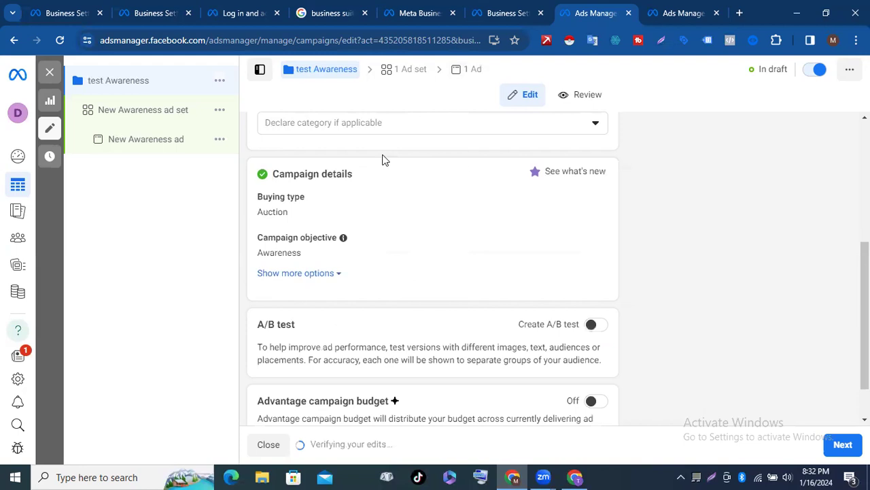
pyautogui.scroll(3, 383, 159)
pyautogui.scroll(-4, 383, 159)
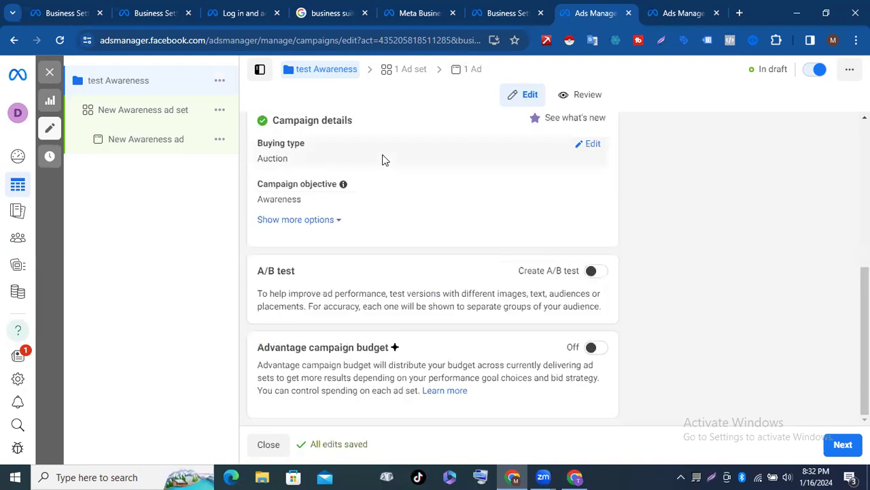
pyautogui.scroll(2, 414, 169)
pyautogui.scroll(3, 416, 170)
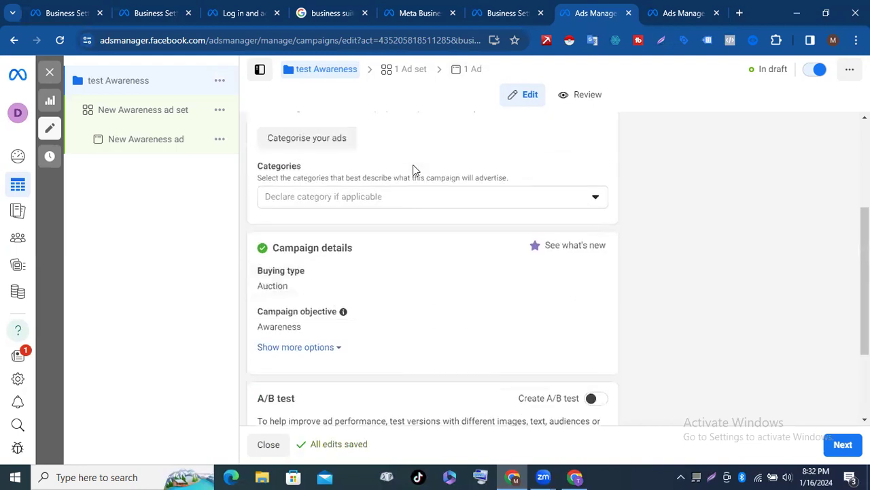
pyautogui.scroll(-1, 408, 185)
pyautogui.scroll(-3, 406, 185)
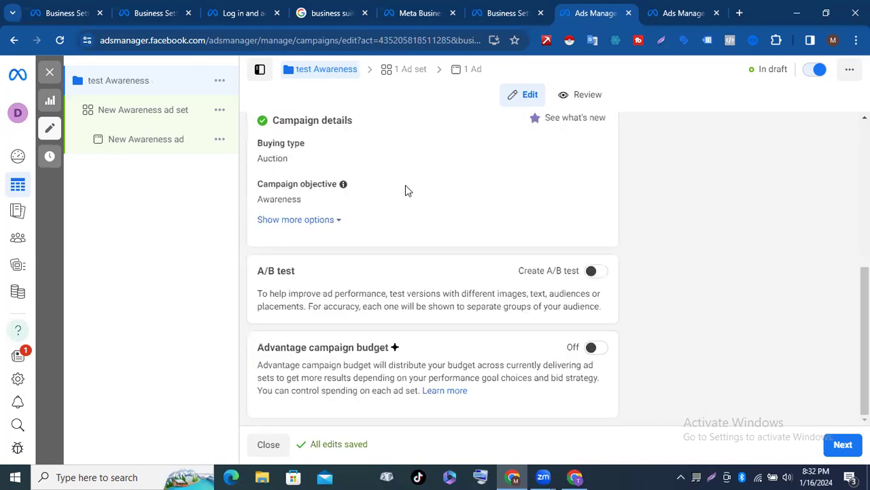
pyautogui.scroll(4, 405, 185)
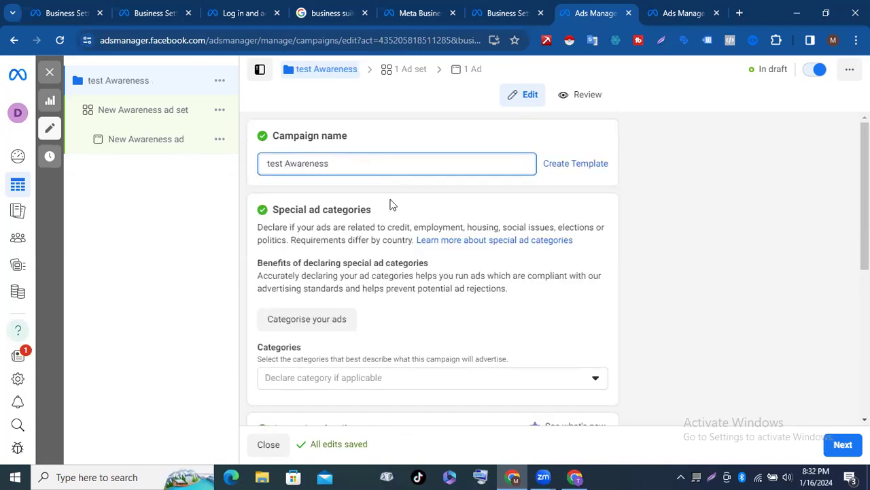
pyautogui.scroll(-1, 391, 202)
pyautogui.scroll(-3, 326, 197)
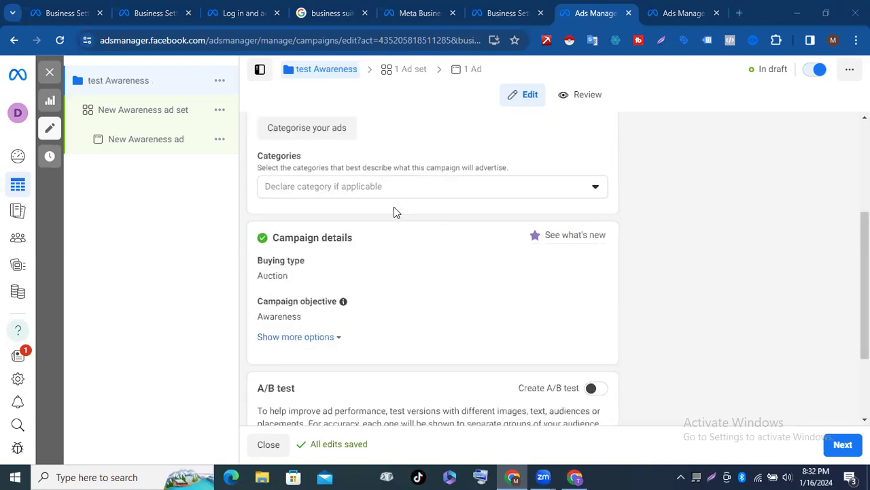
pyautogui.scroll(2, 331, 240)
pyautogui.scroll(-1, 322, 232)
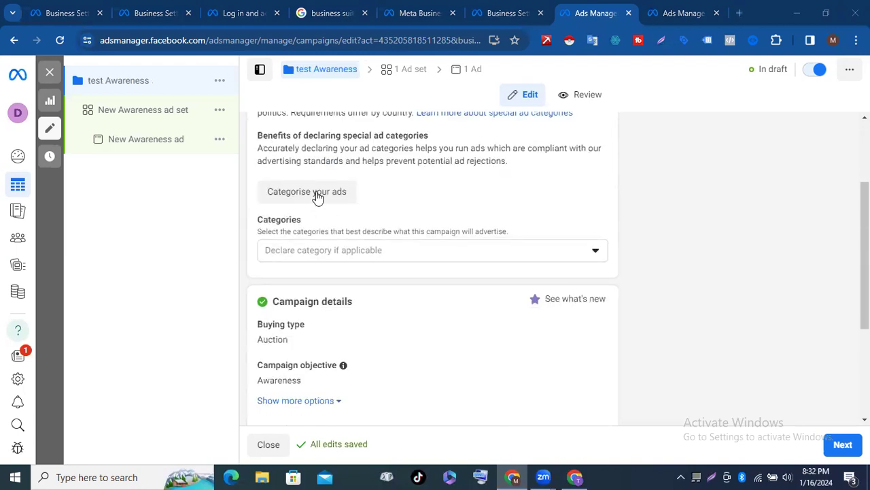
pyautogui.scroll(2, 333, 256)
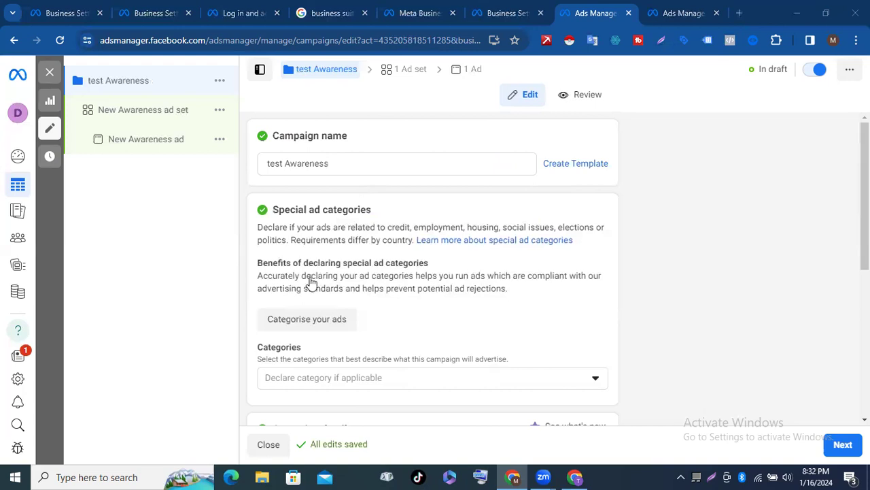
pyautogui.scroll(-2, 313, 280)
pyautogui.click(299, 200)
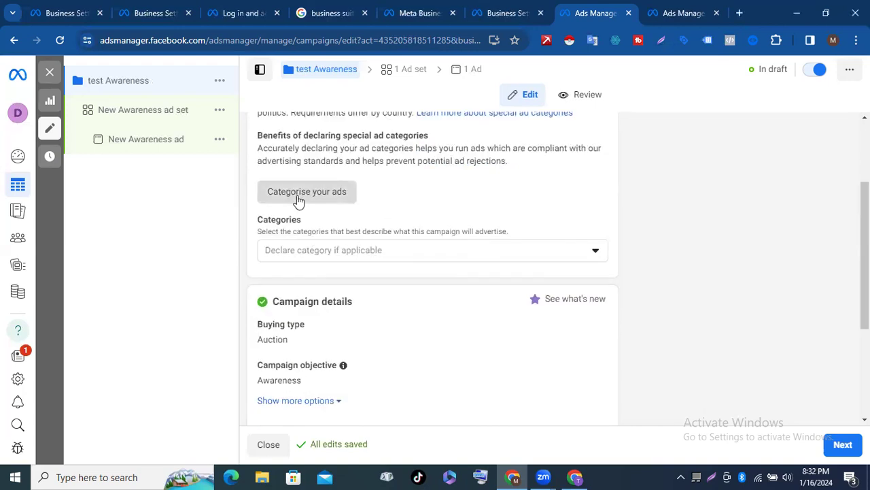
pyautogui.click(297, 196)
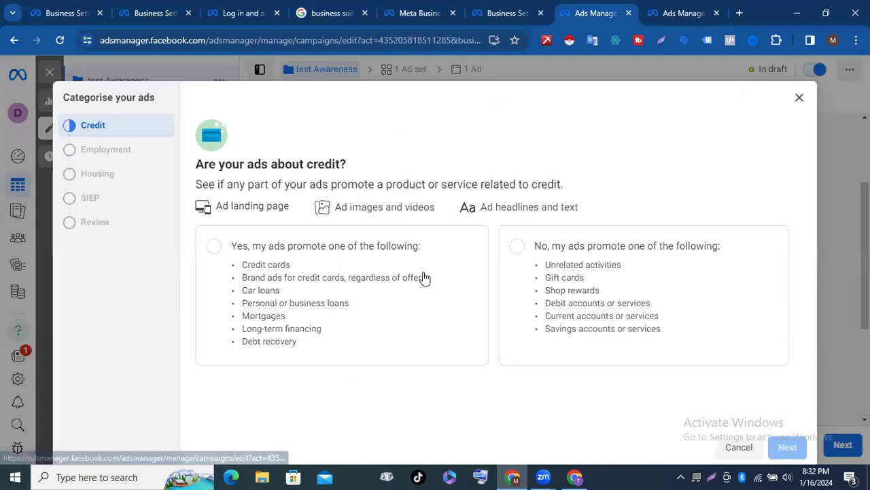
# Step: Close the categorisation dialog unanswered, check Auction buying type and disabled A/B test and budget, then continue
pyautogui.click(800, 98)
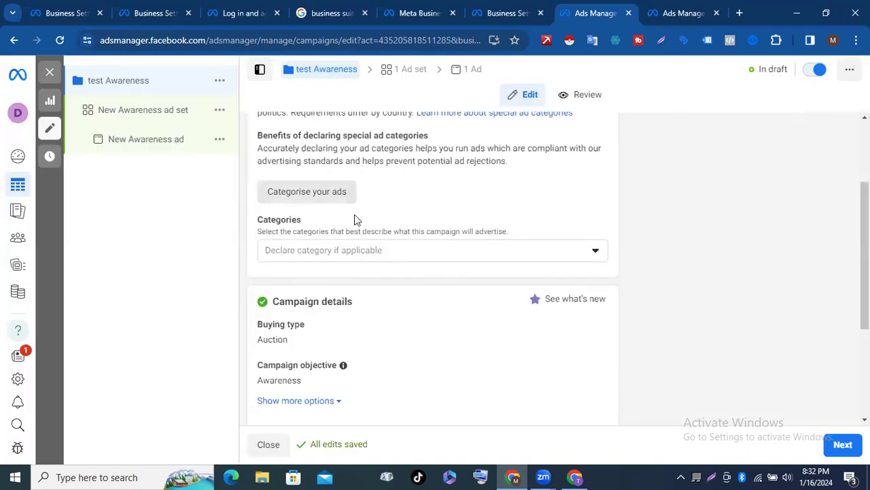
pyautogui.scroll(2, 354, 216)
pyautogui.scroll(-2, 375, 181)
pyautogui.scroll(2, 375, 181)
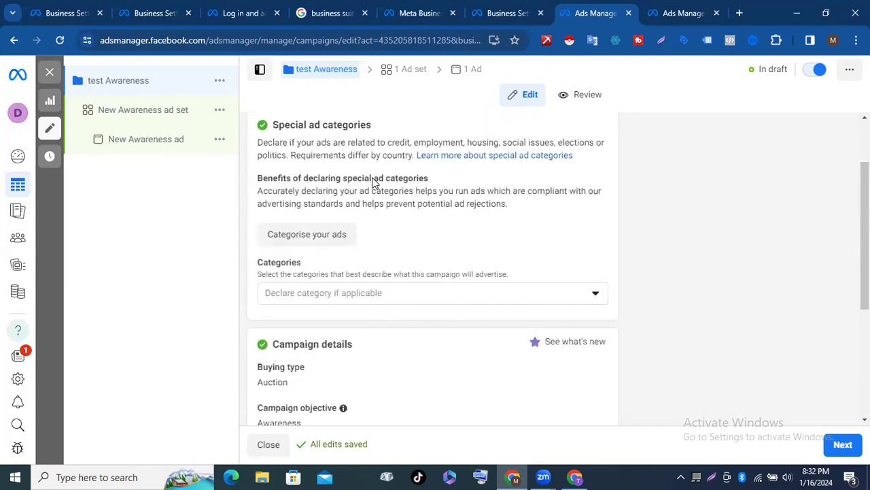
pyautogui.scroll(-3, 373, 183)
pyautogui.scroll(-1, 306, 175)
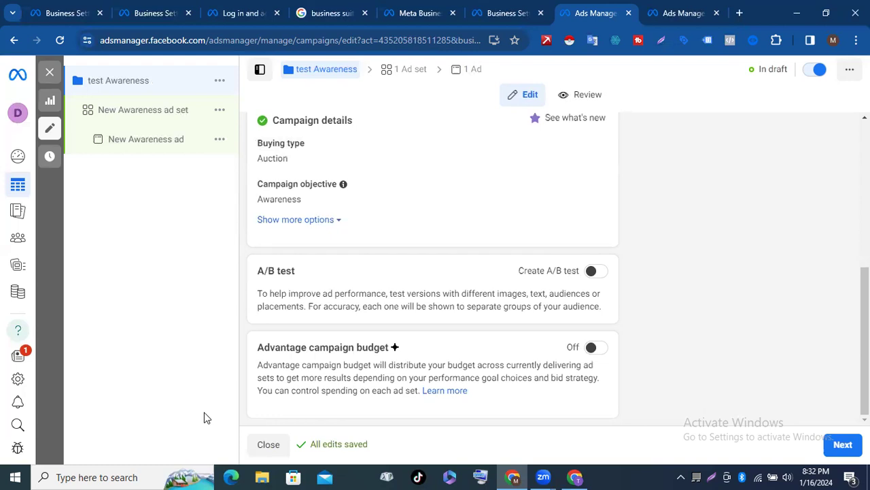
pyautogui.click(843, 445)
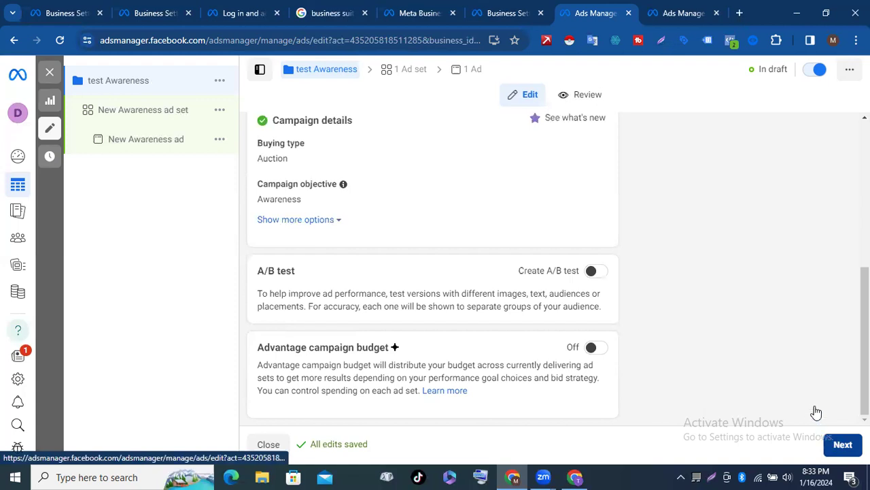
# Step: Advance to the ad level, then open 'New Awareness ad set' from the campaign tree
pyautogui.click(841, 444)
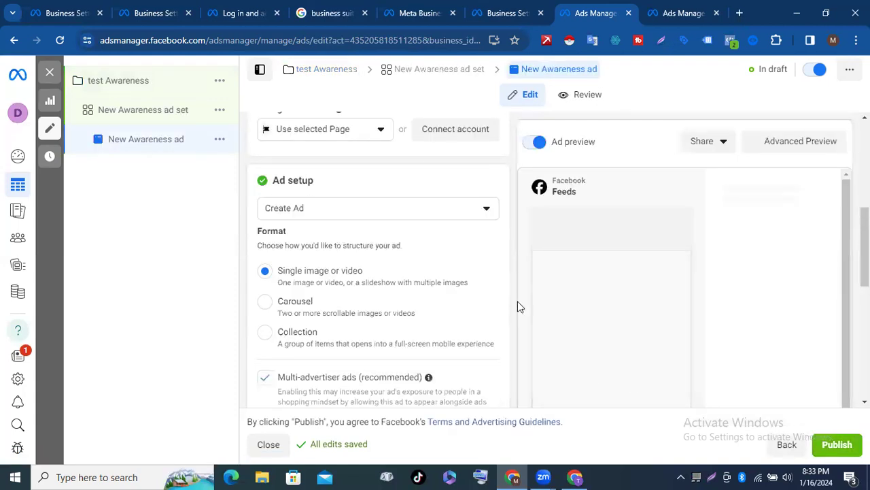
pyautogui.click(142, 110)
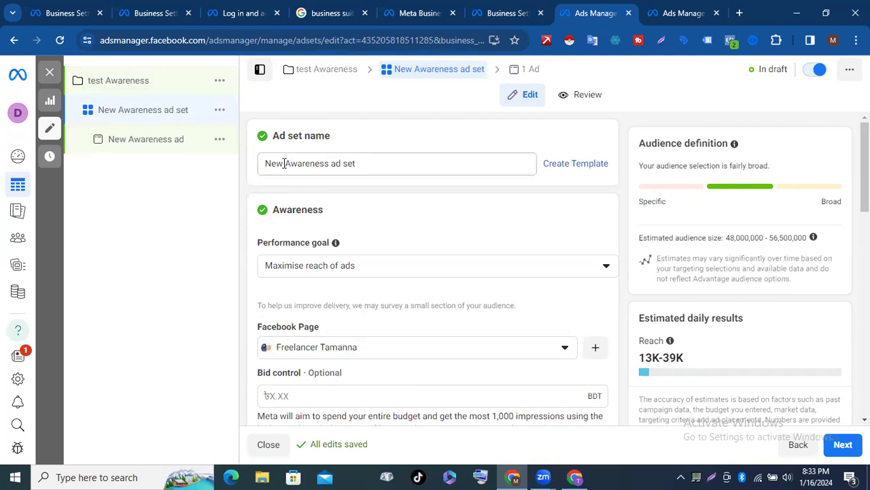
# Step: Replace 'New' with 'test' in the Ad set name field, giving 'test Awareness ad set'
pyautogui.click(284, 164)
pyautogui.press('BackSpace')
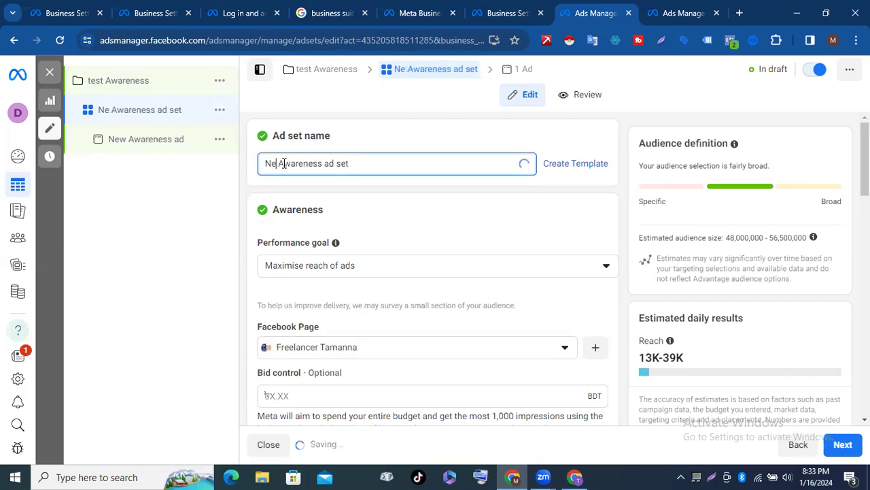
pyautogui.press('BackSpace')
pyautogui.press('BackSpace')
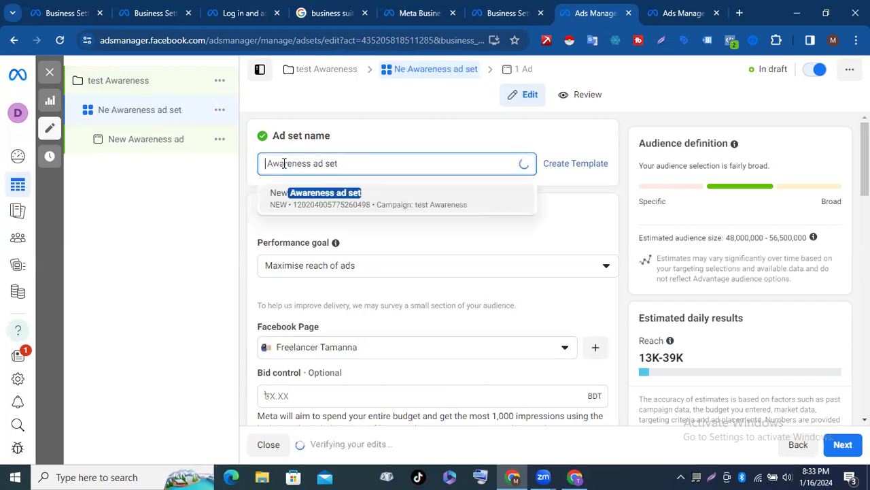
pyautogui.write('test')
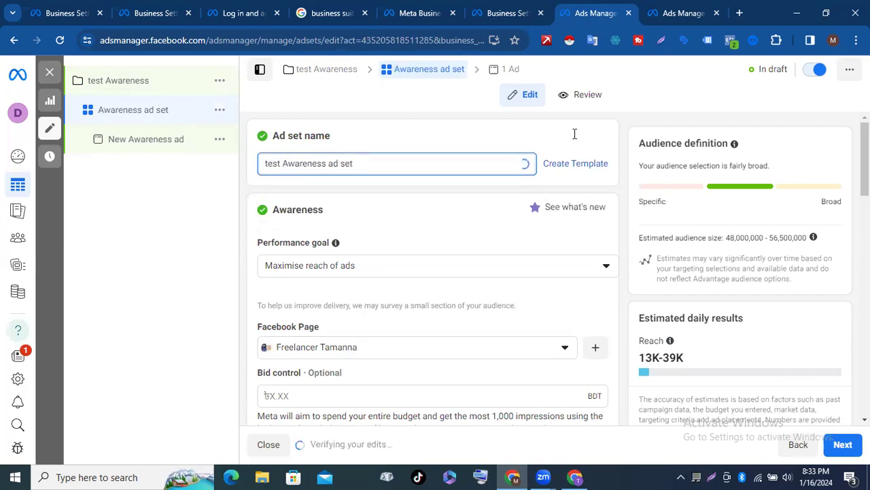
pyautogui.scroll(-3, 437, 198)
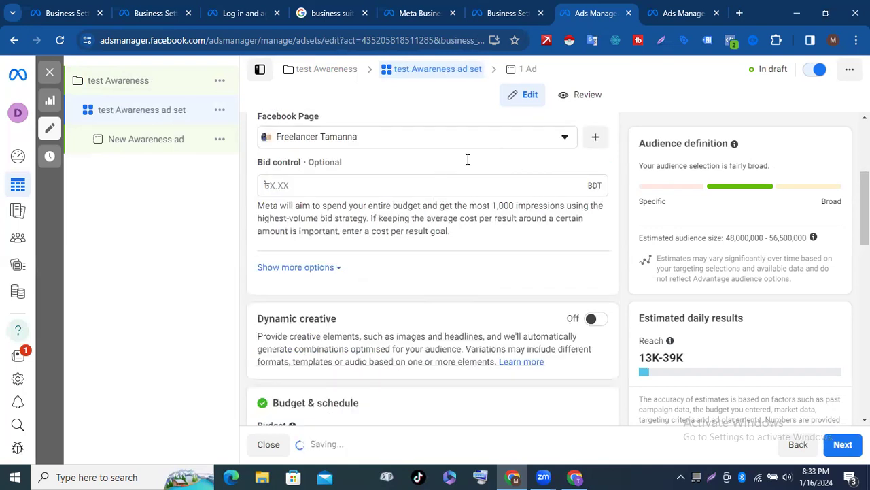
pyautogui.scroll(3, 483, 156)
pyautogui.scroll(-2, 442, 191)
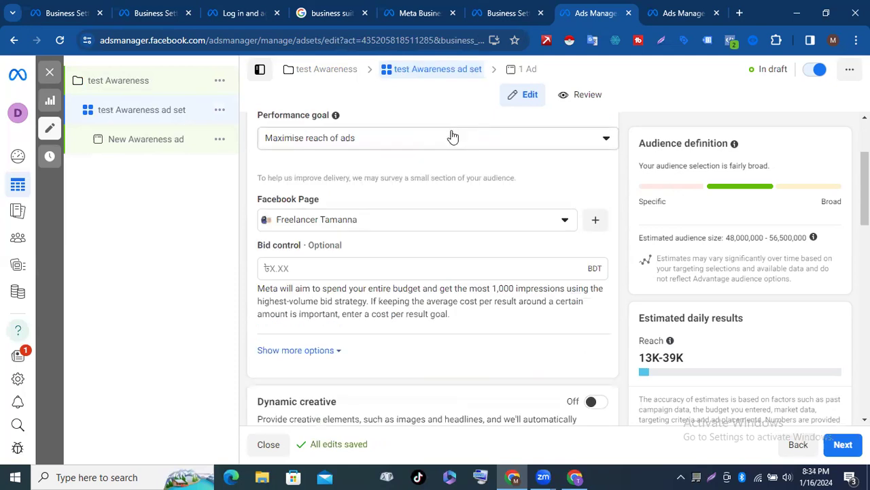
pyautogui.scroll(-1, 497, 190)
pyautogui.scroll(3, 457, 209)
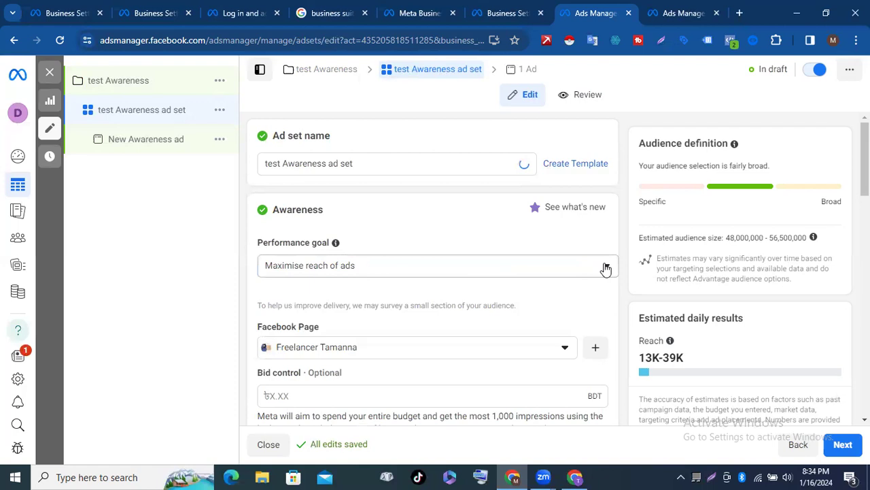
pyautogui.click(606, 267)
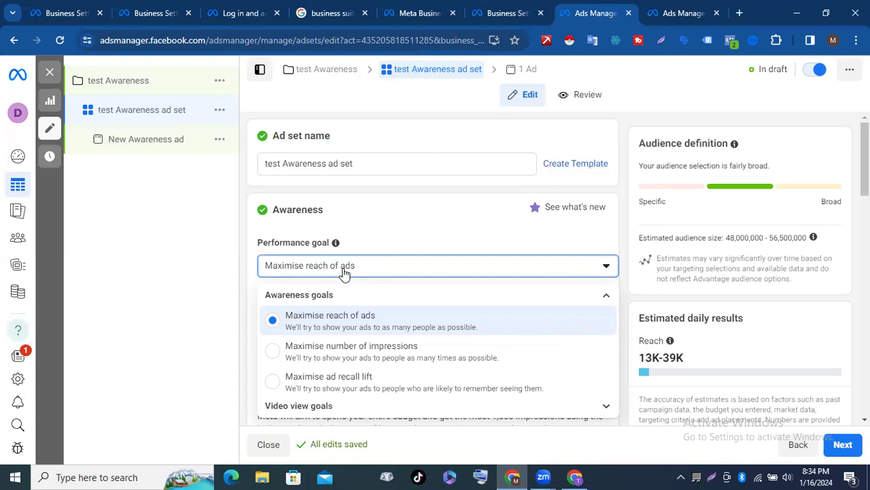
pyautogui.scroll(-1, 345, 272)
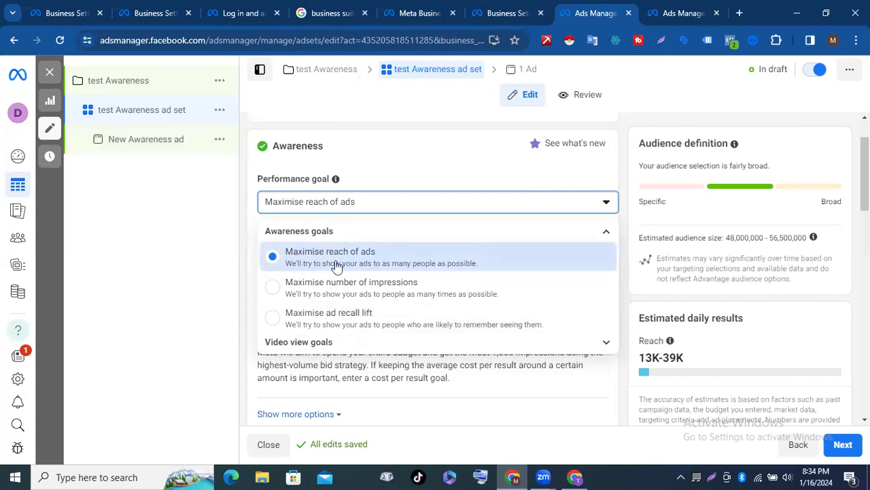
pyautogui.scroll(-1, 319, 271)
pyautogui.scroll(-2, 312, 274)
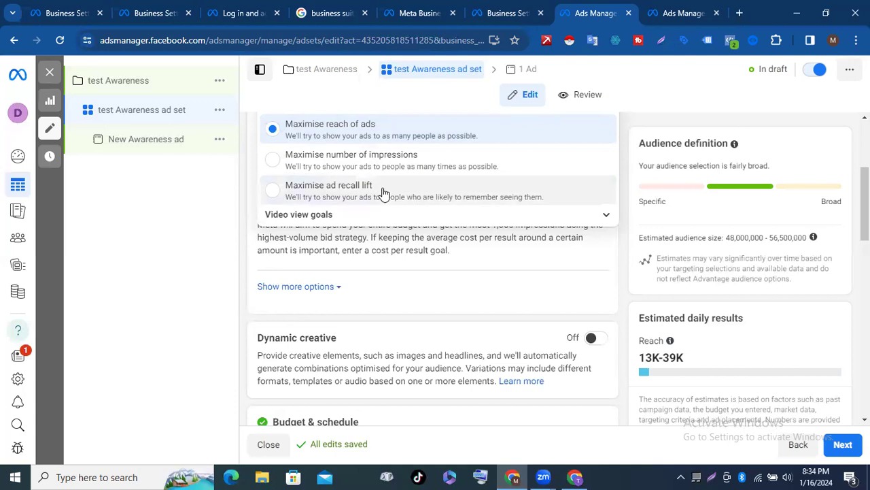
pyautogui.scroll(1, 384, 194)
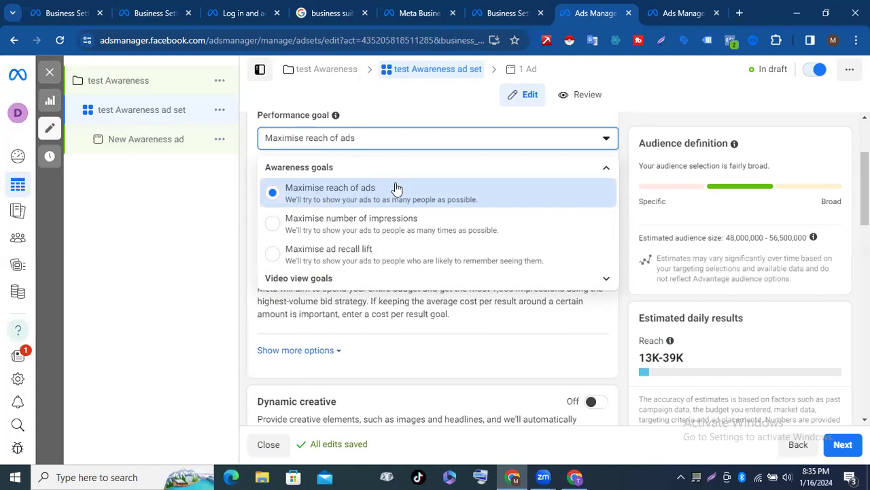
pyautogui.click(200, 208)
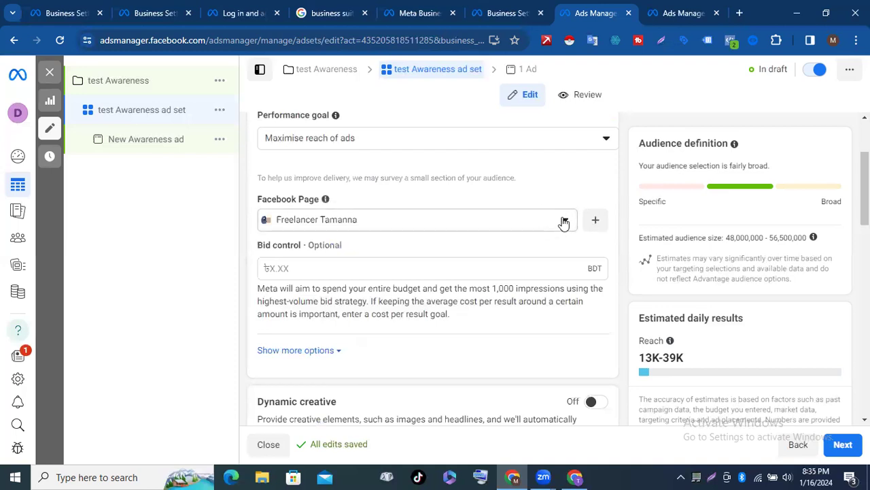
pyautogui.click(564, 221)
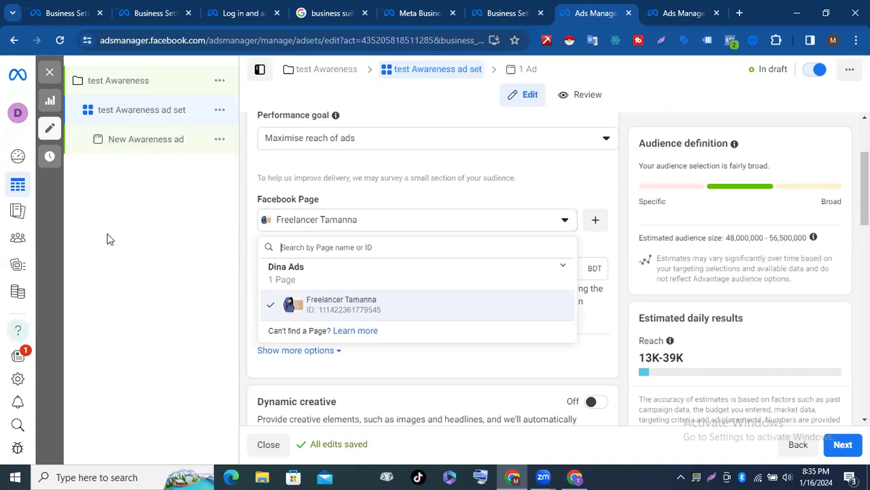
pyautogui.click(107, 238)
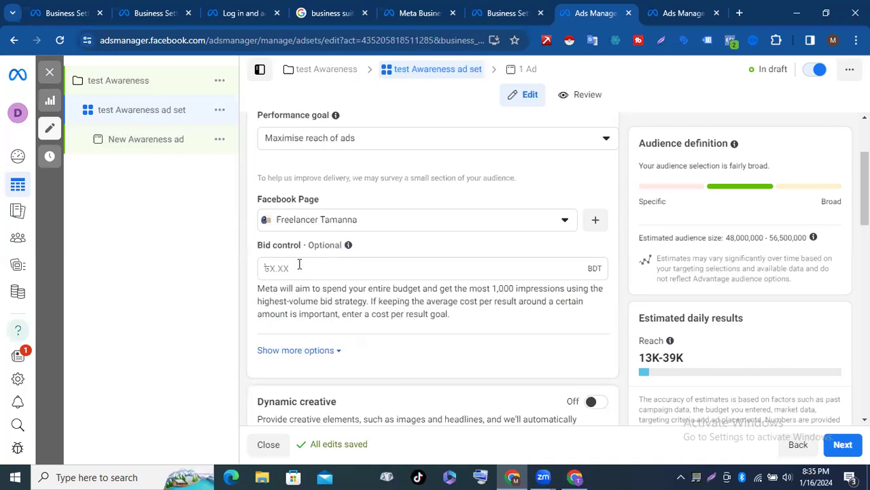
pyautogui.scroll(-3, 299, 264)
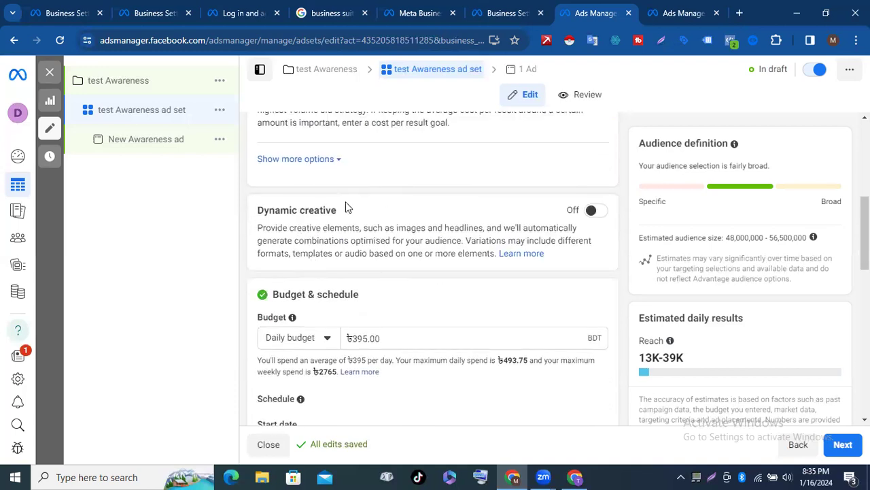
pyautogui.scroll(-1, 350, 207)
pyautogui.scroll(-1, 367, 238)
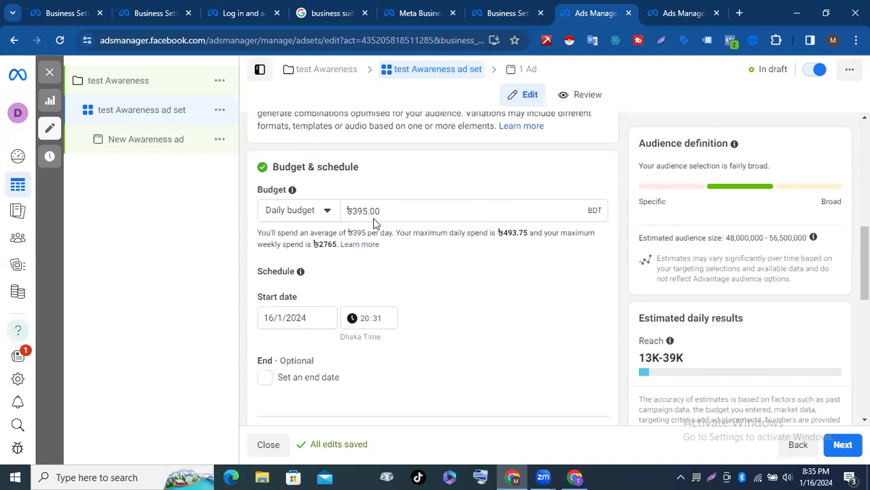
pyautogui.scroll(1, 340, 231)
pyautogui.scroll(-1, 319, 224)
pyautogui.scroll(-1, 367, 212)
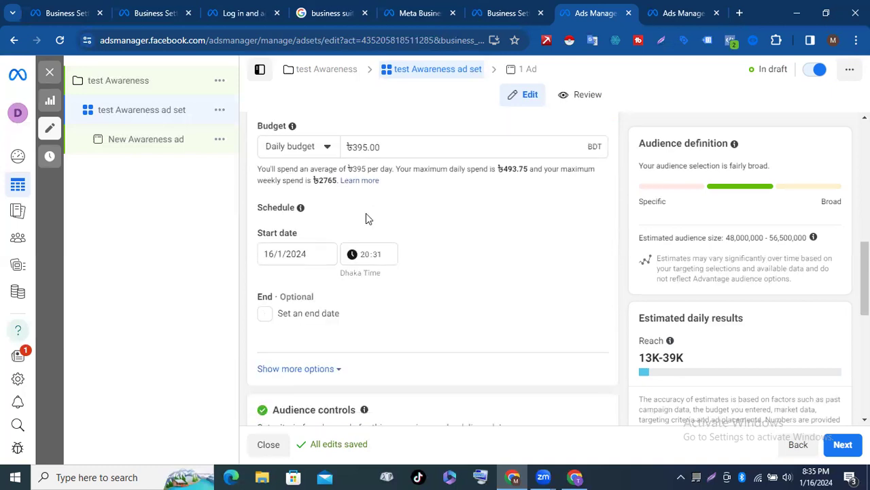